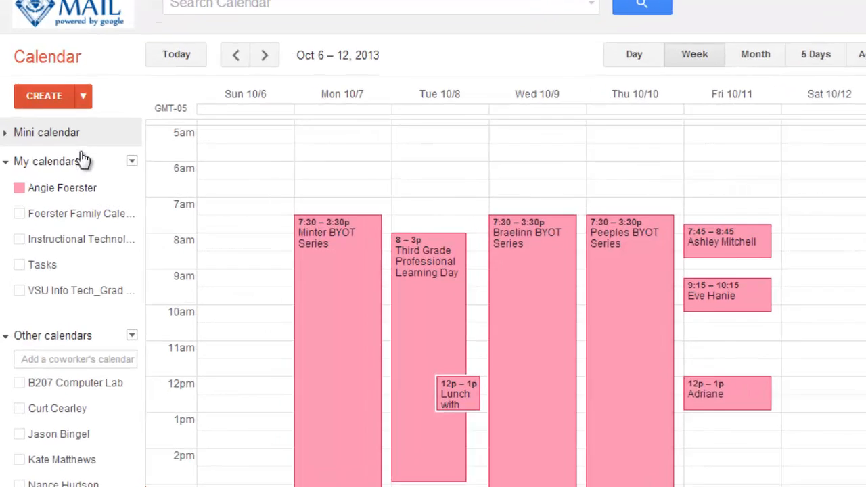
Turn on the Tasks calendar among the personal calendars so the task list is displayed.
{"action": "left_click", "coordinate": [89, 240]}
{"action": "left_click", "coordinate": [137, 274]}
{"action": "left_click", "coordinate": [142, 296]}
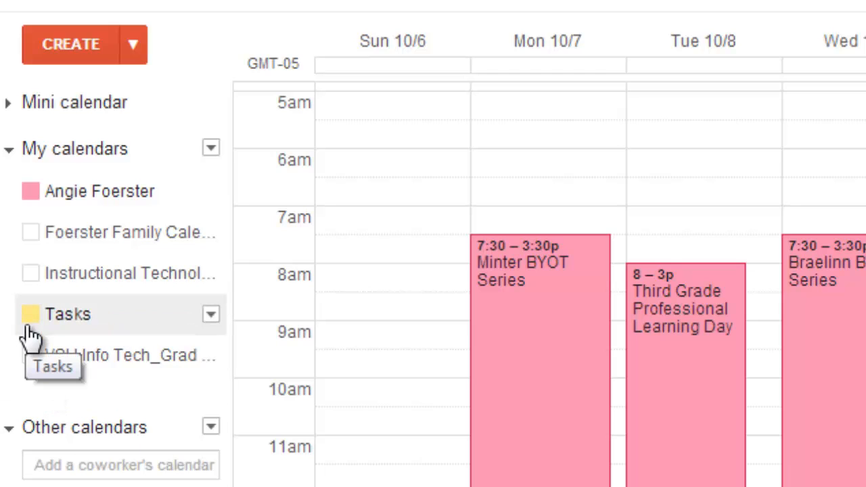
Look at the display and color options of the Tasks calendar, and dismiss them without changing anything.
{"action": "left_click", "coordinate": [210, 315]}
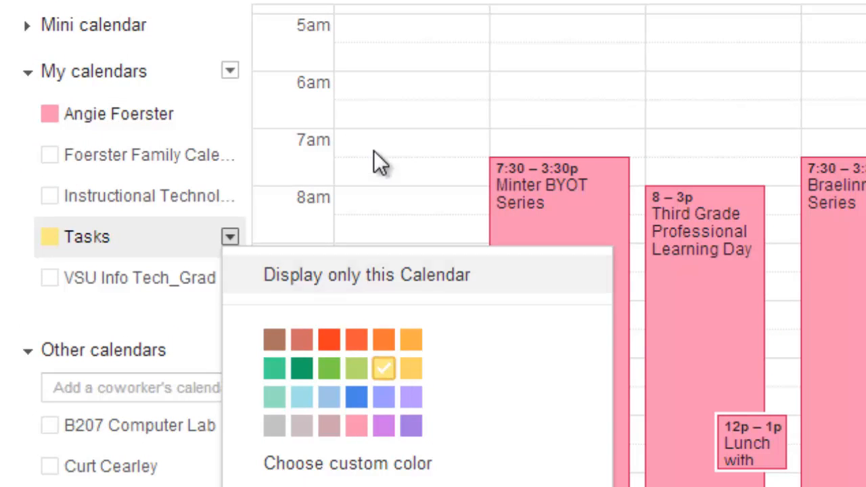
{"action": "left_click", "coordinate": [402, 94]}
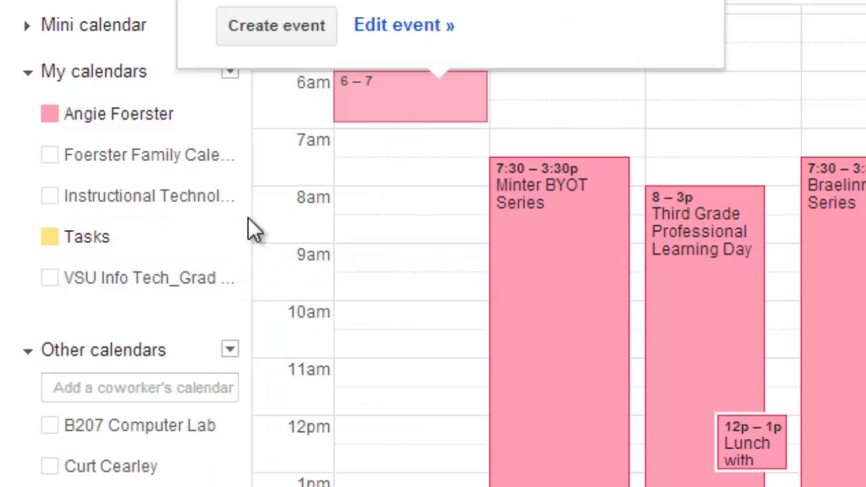
{"action": "left_click", "coordinate": [247, 217]}
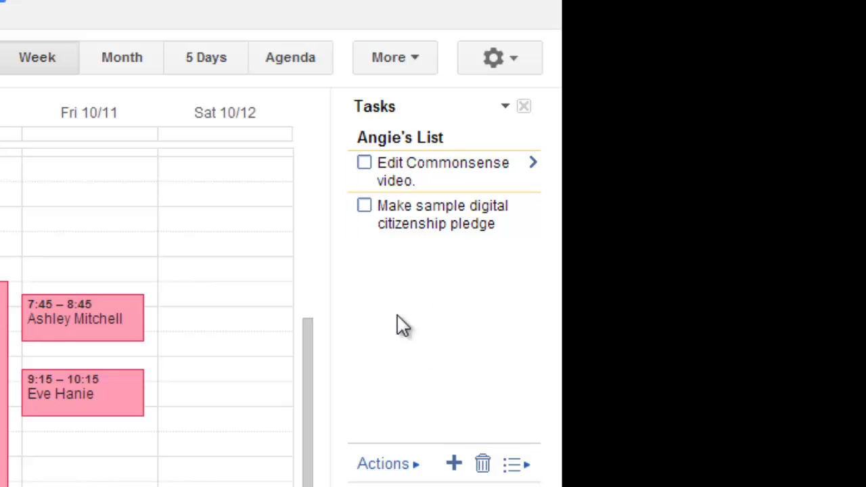
Add two tasks named "New Task" and "New Task 2" beneath the existing entries in the task list.
{"action": "left_click", "coordinate": [398, 268]}
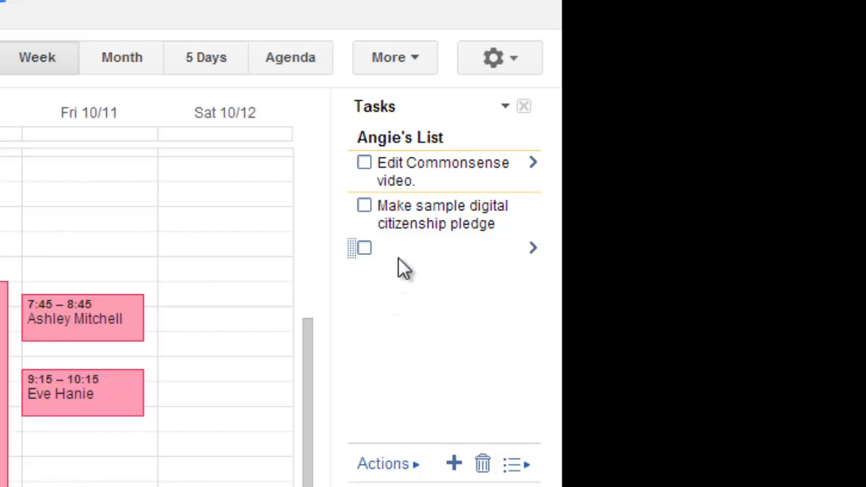
{"action": "left_click", "coordinate": [448, 250]}
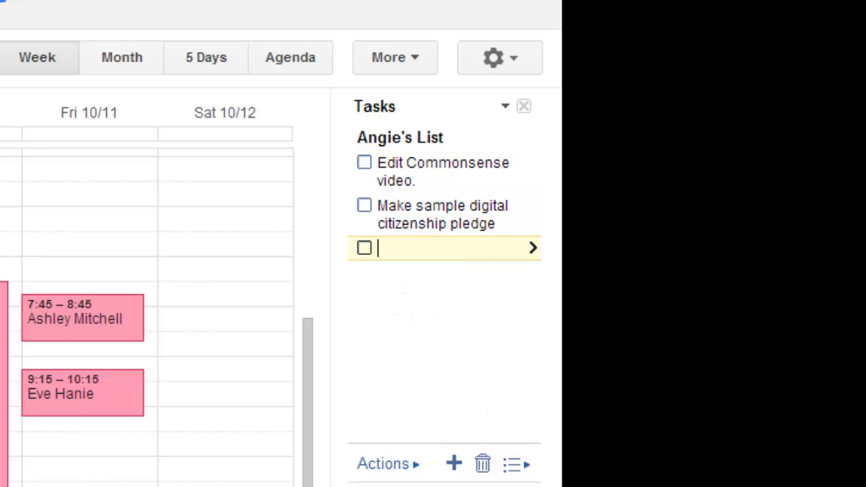
{"action": "type", "text": "New Tas"}
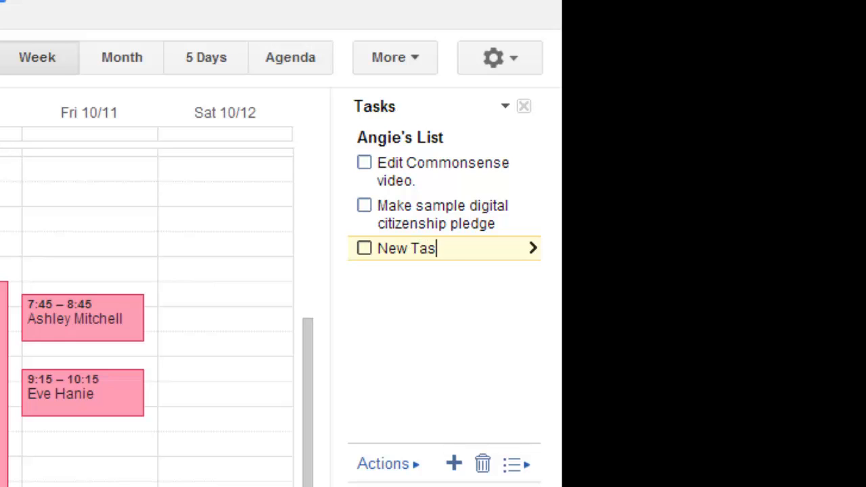
{"action": "type", "text": "k"}
{"action": "key", "text": "Return"}
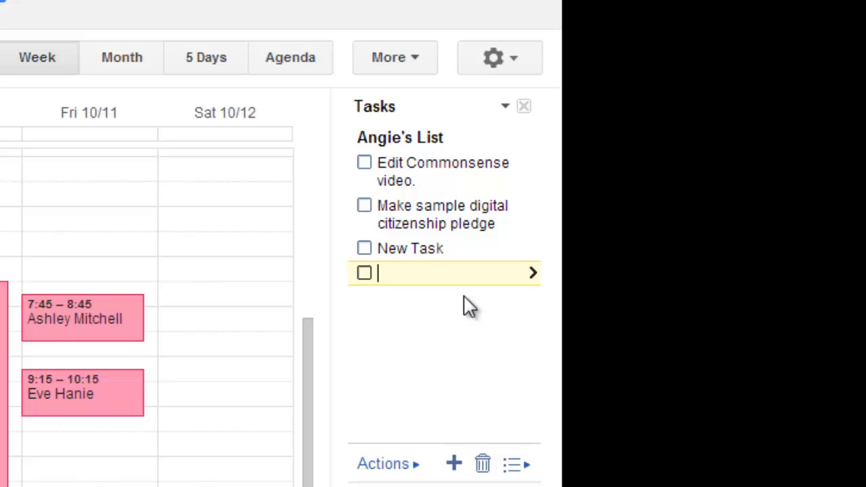
{"action": "type", "text": "New Task 2"}
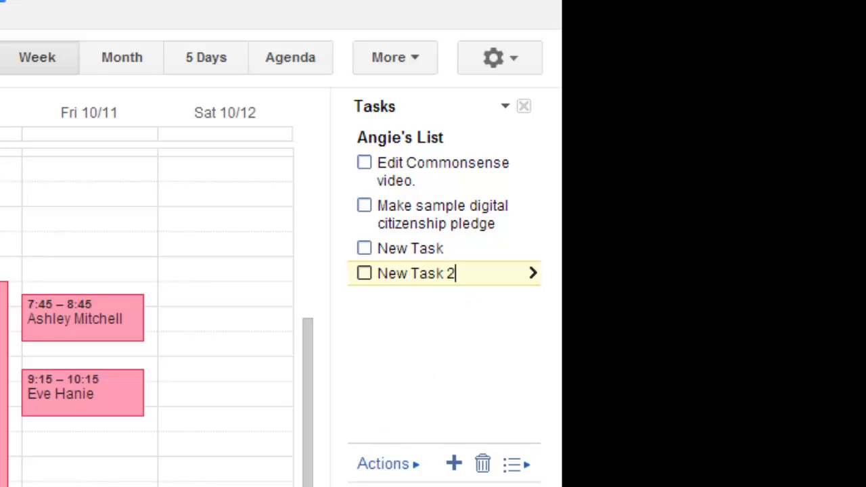
{"action": "key", "text": "Return"}
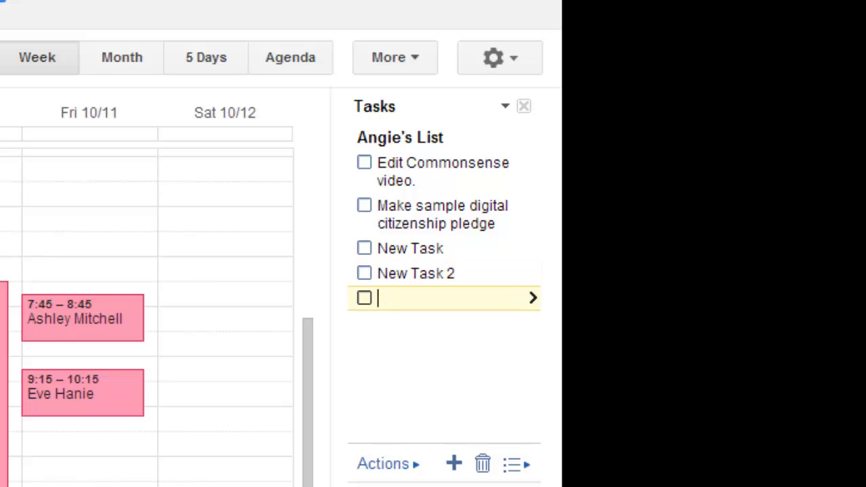
Mark "New Task" and "New Task 2" as completed and clear the completed tasks from the list.
{"action": "left_click", "coordinate": [365, 250]}
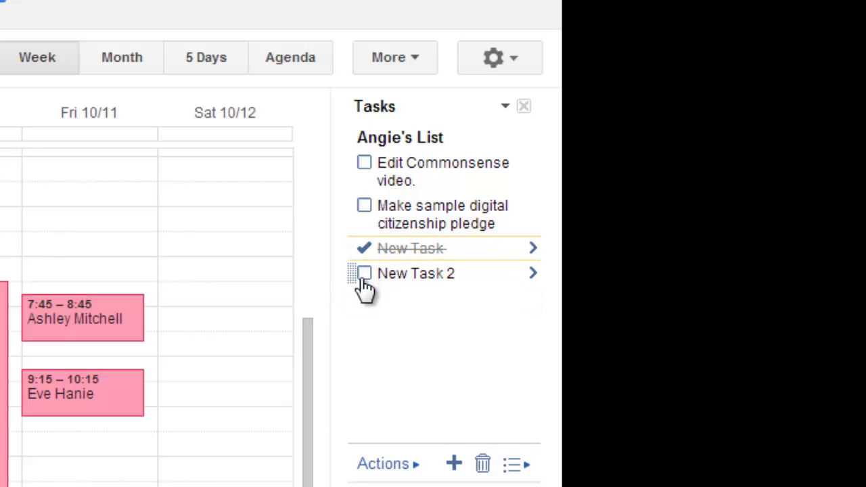
{"action": "left_click", "coordinate": [364, 274]}
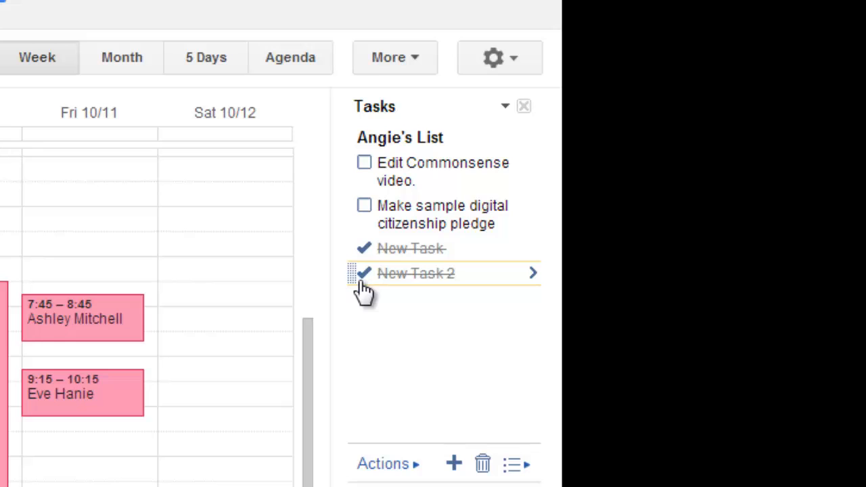
{"action": "left_click", "coordinate": [417, 466]}
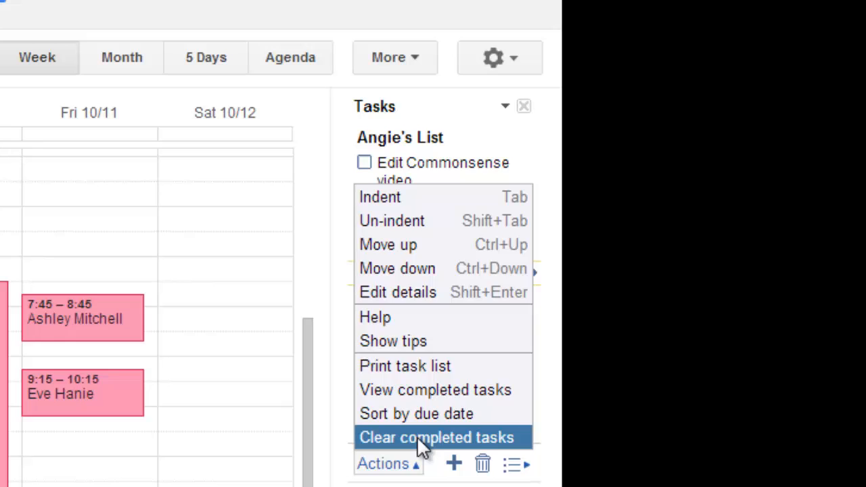
{"action": "left_click", "coordinate": [417, 437]}
View the completed tasks and browse their dated history down to the oldest entries and back.
{"action": "left_click", "coordinate": [418, 465]}
{"action": "left_click", "coordinate": [437, 395]}
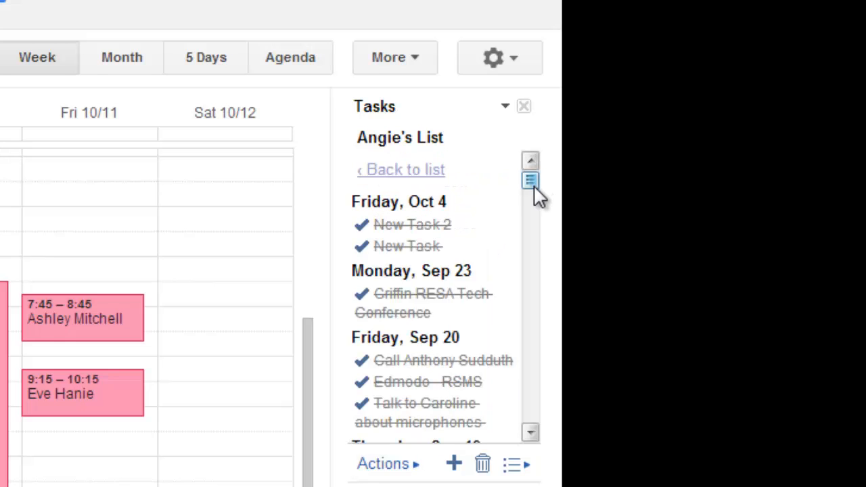
{"action": "left_click_drag", "start_coordinate": [534, 187], "coordinate": [529, 263]}
{"action": "scroll", "coordinate": [494, 382], "scroll_direction": "down", "scroll_amount": 2}
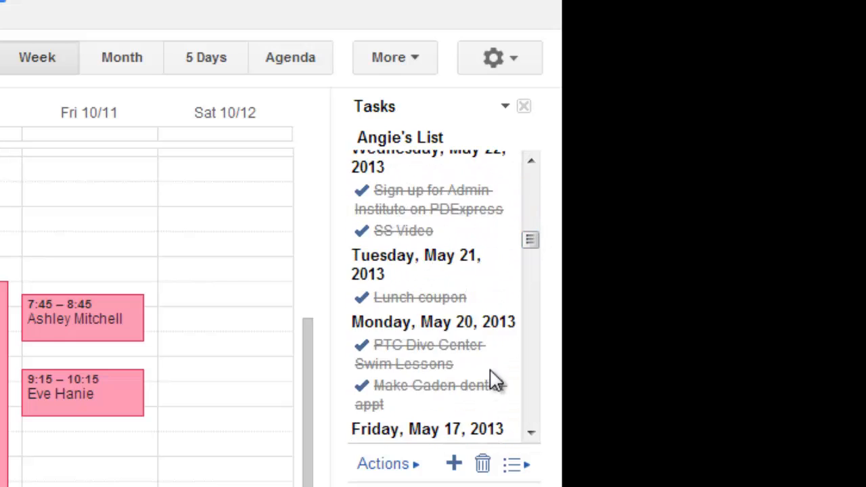
{"action": "scroll", "coordinate": [495, 382], "scroll_direction": "down", "scroll_amount": 4}
{"action": "scroll", "coordinate": [491, 370], "scroll_direction": "down", "scroll_amount": 10}
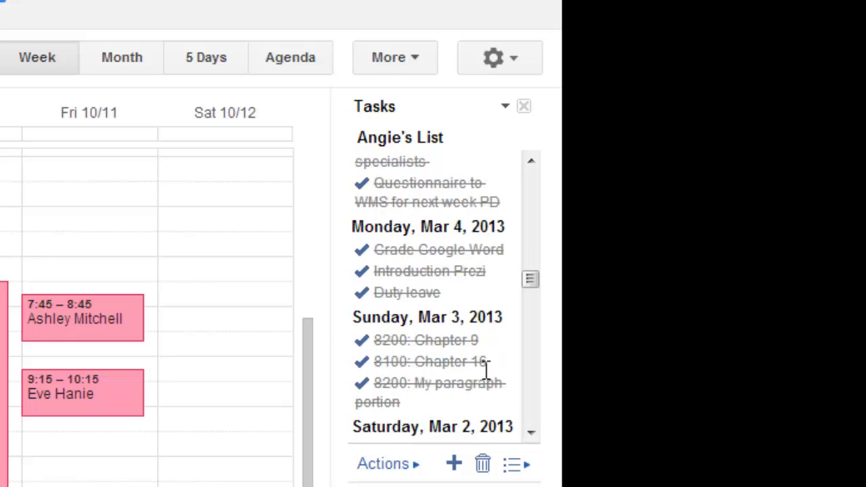
{"action": "scroll", "coordinate": [485, 371], "scroll_direction": "down", "scroll_amount": 10}
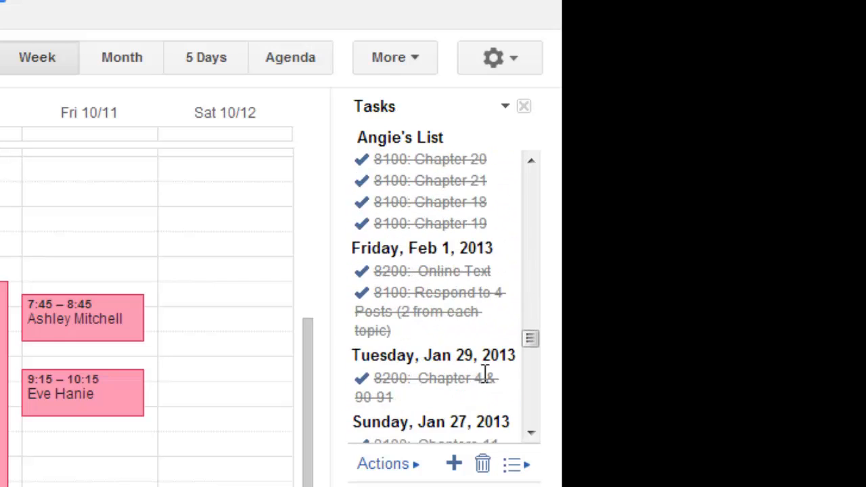
{"action": "scroll", "coordinate": [483, 375], "scroll_direction": "down", "scroll_amount": 10}
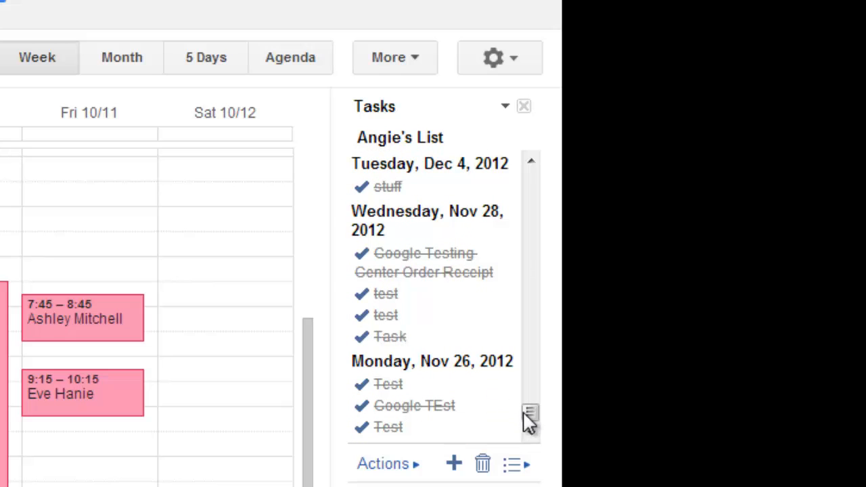
{"action": "left_click_drag", "start_coordinate": [528, 412], "coordinate": [532, 169]}
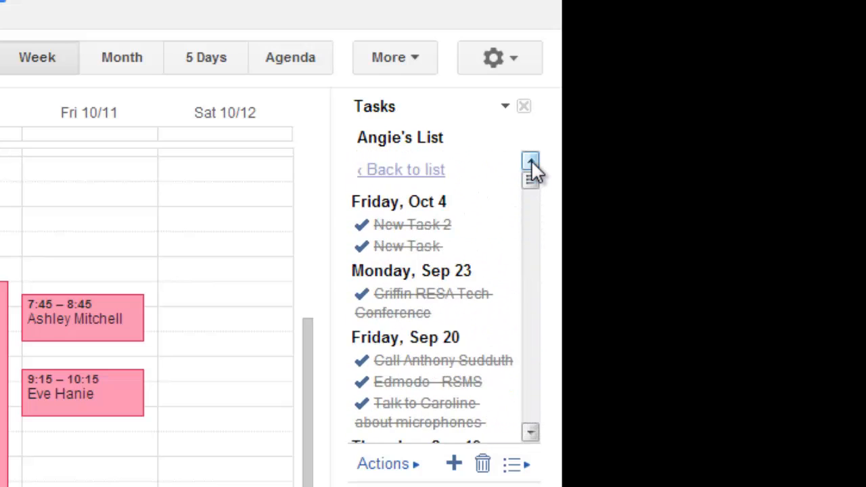
Return from the completed tasks to the active task list, viewed in my order.
{"action": "left_click", "coordinate": [406, 465]}
{"action": "left_click", "coordinate": [407, 467]}
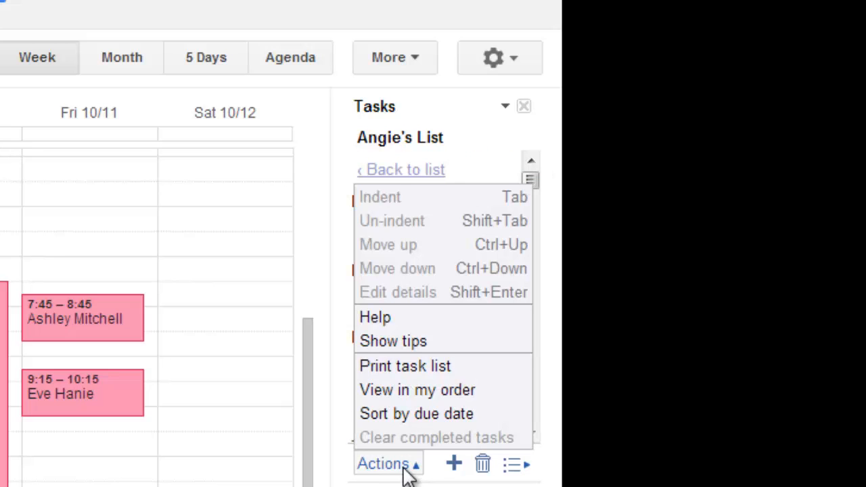
{"action": "left_click", "coordinate": [407, 467]}
{"action": "left_click", "coordinate": [406, 467]}
{"action": "left_click", "coordinate": [424, 395]}
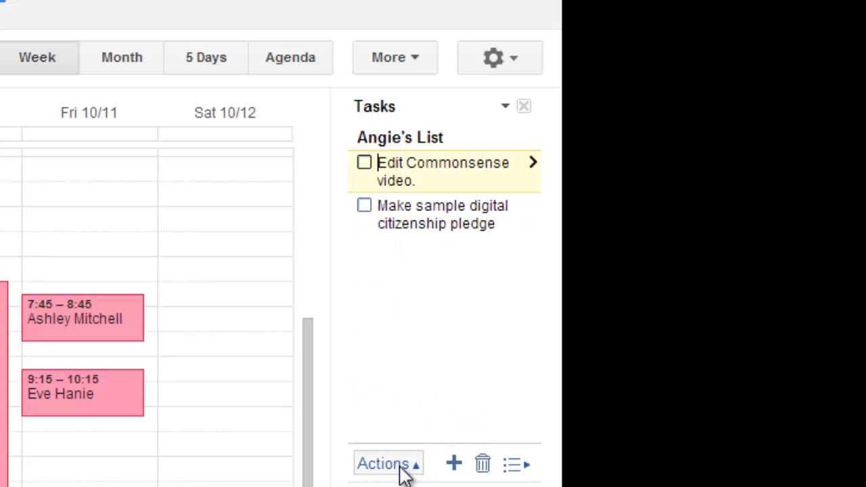
{"action": "left_click", "coordinate": [399, 467]}
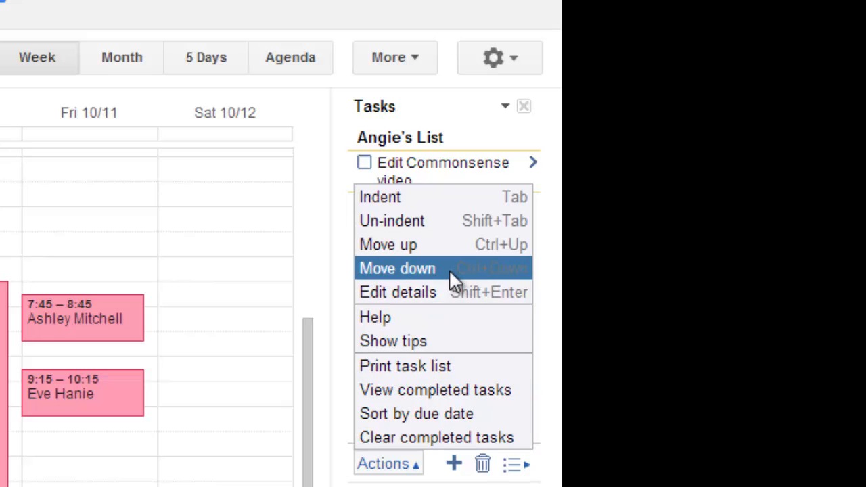
{"action": "left_click", "coordinate": [407, 194]}
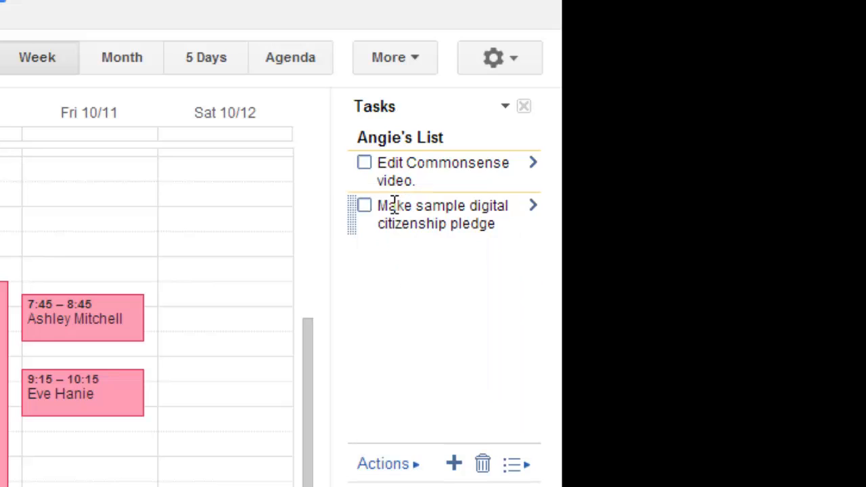
{"action": "scroll", "coordinate": [296, 210], "scroll_direction": "up", "scroll_amount": 5}
{"action": "left_click", "coordinate": [442, 174]}
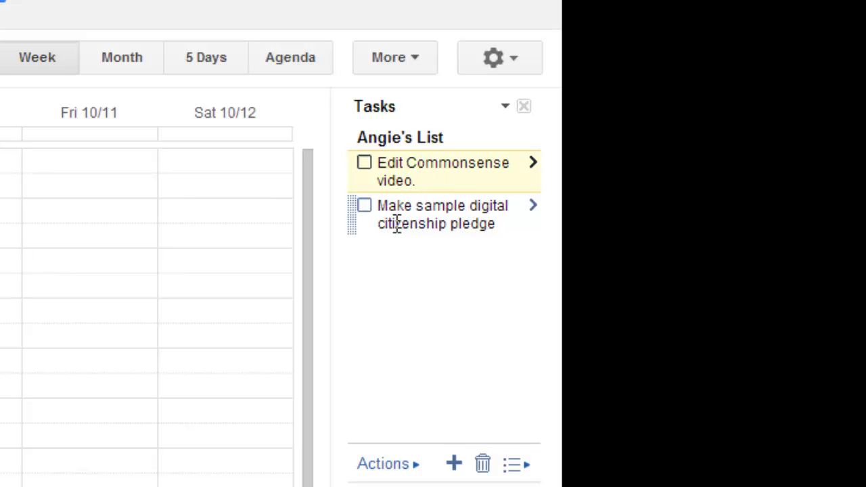
{"action": "left_click", "coordinate": [397, 225]}
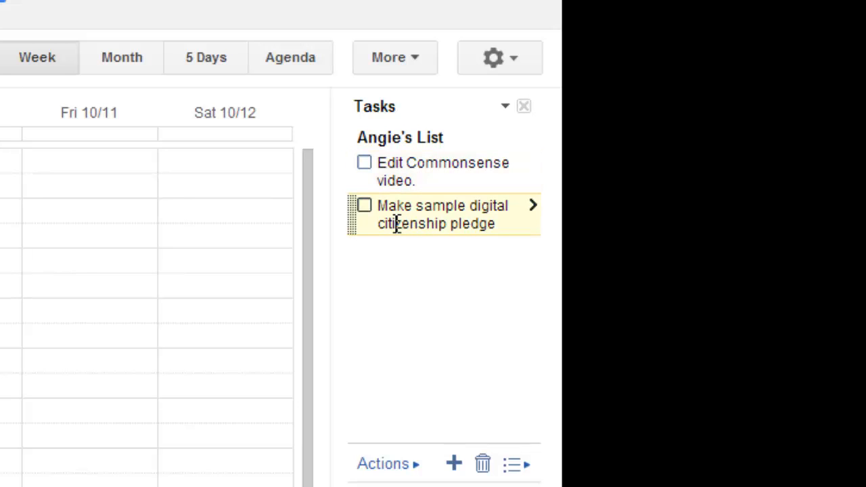
Add the tasks "To Do" and "First Thing" below "Make sample digital citizenship pledge".
{"action": "left_click", "coordinate": [402, 253]}
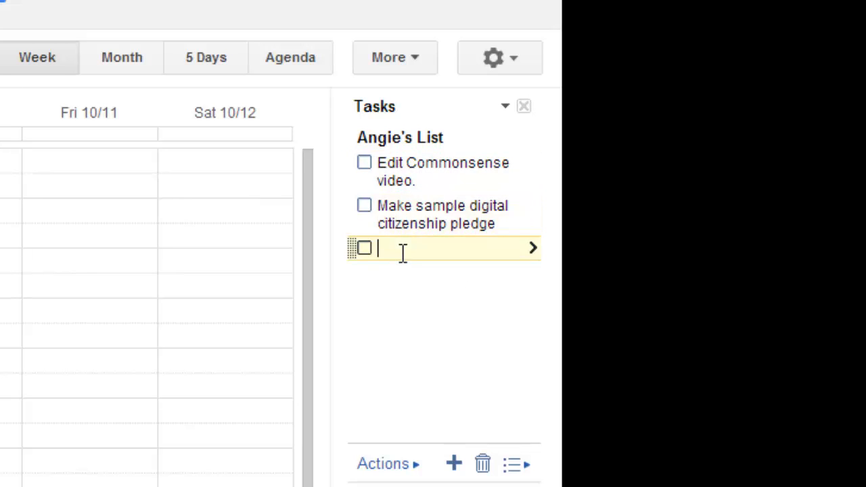
{"action": "type", "text": "To Do"}
{"action": "key", "text": "Return"}
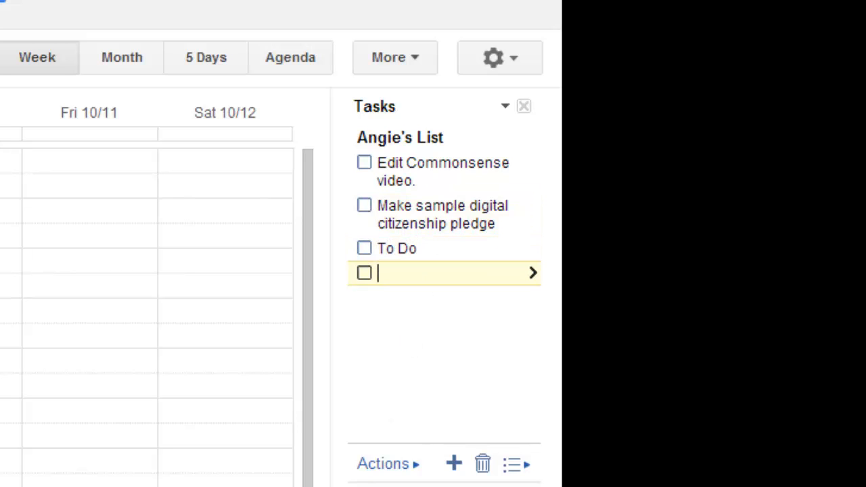
{"action": "type", "text": "First Thing"}
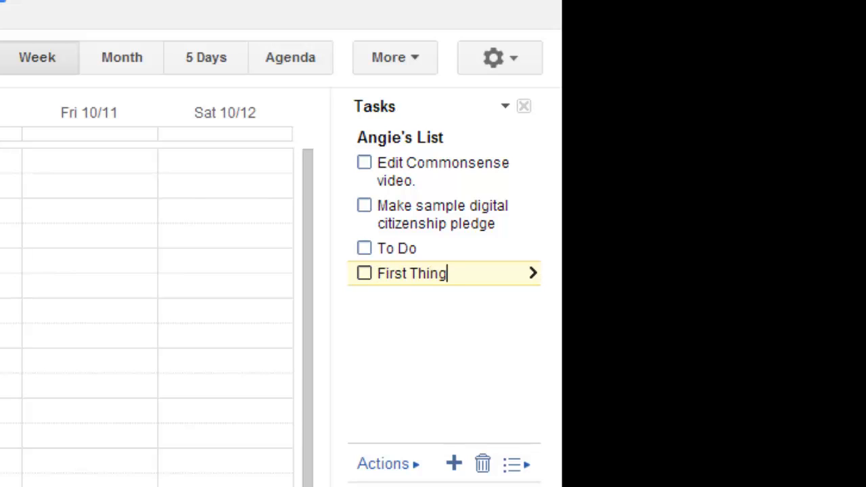
Indent the "First Thing" task to make it a subtask of "To Do".
{"action": "left_click", "coordinate": [430, 249]}
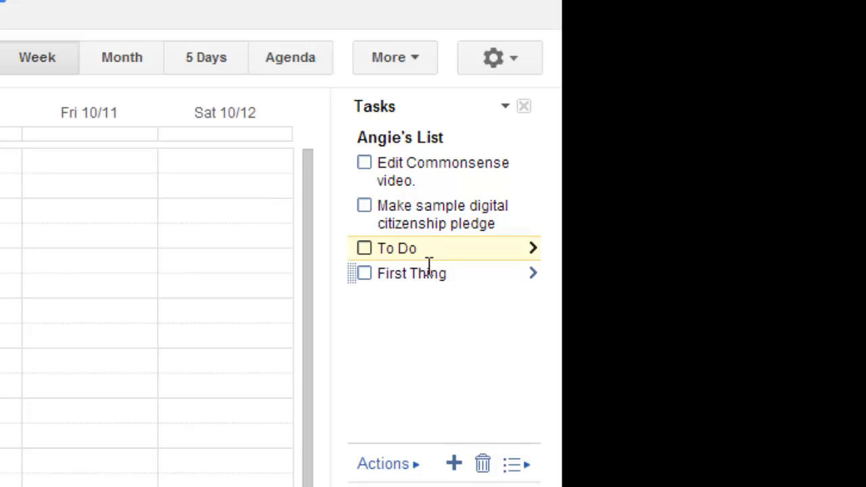
{"action": "left_click", "coordinate": [433, 274]}
{"action": "left_click", "coordinate": [387, 465]}
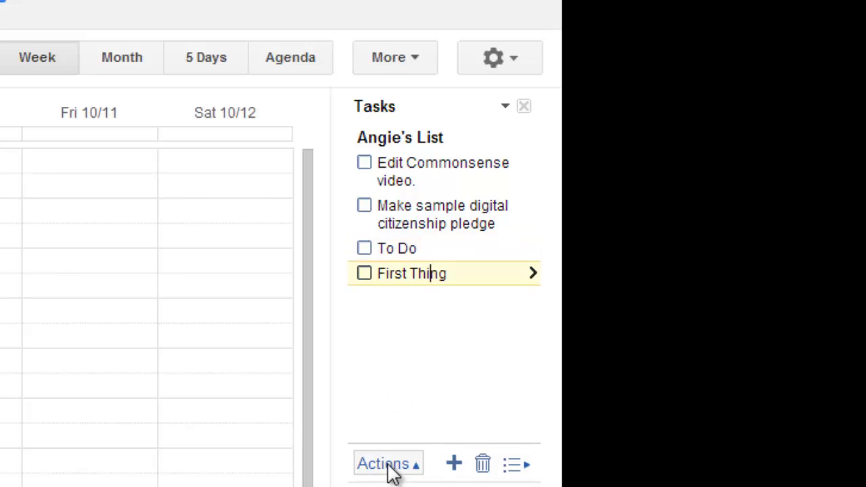
{"action": "left_click", "coordinate": [399, 199]}
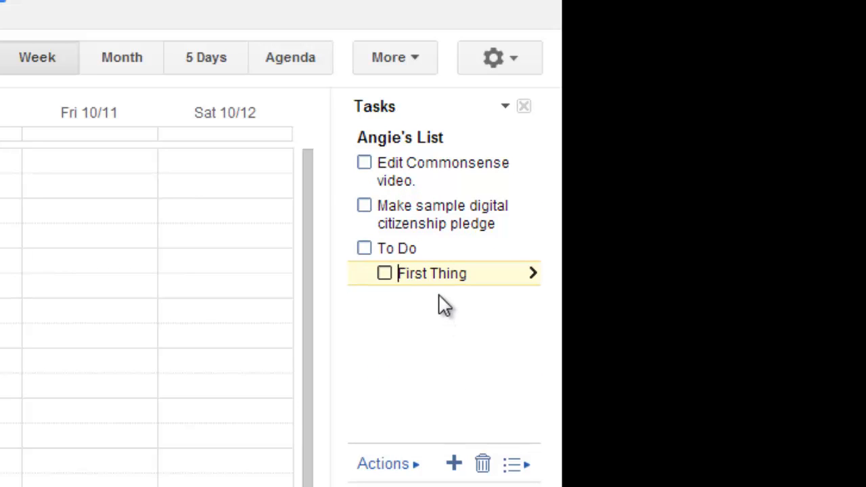
Un-indent the "First Thing" task to put it back at the same level as "To Do".
{"action": "left_click", "coordinate": [413, 473]}
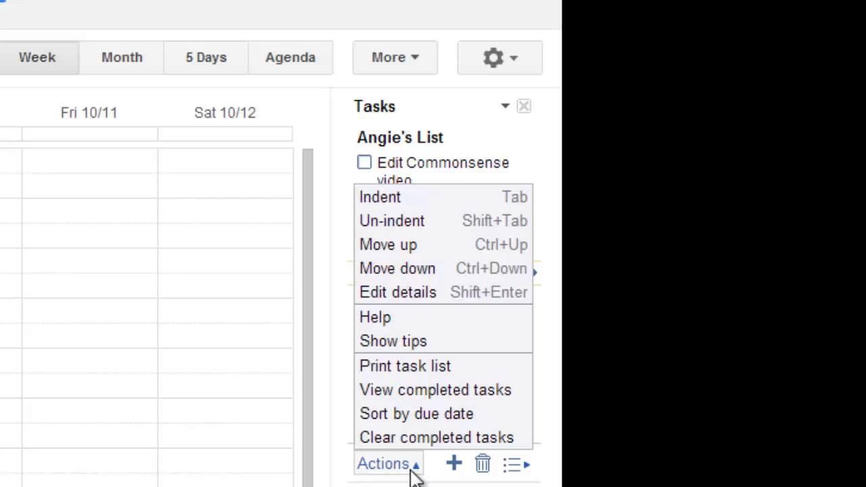
{"action": "left_click", "coordinate": [427, 222]}
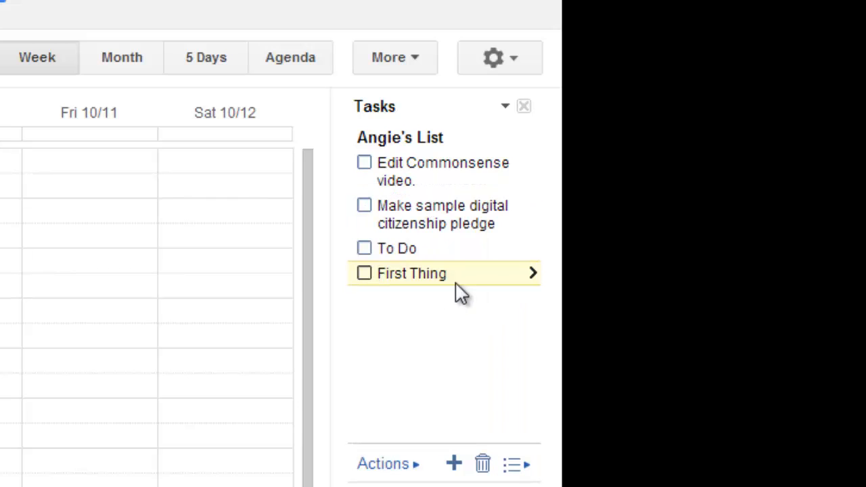
{"action": "left_click", "coordinate": [417, 472]}
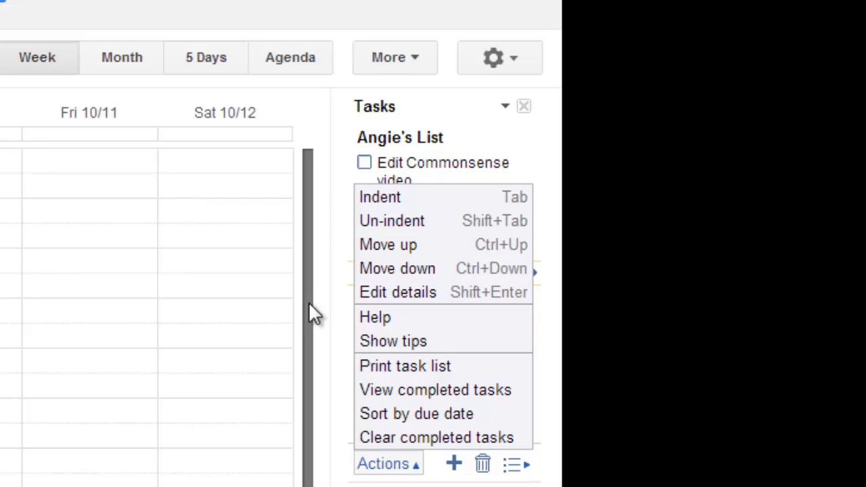
{"action": "left_click", "coordinate": [345, 348]}
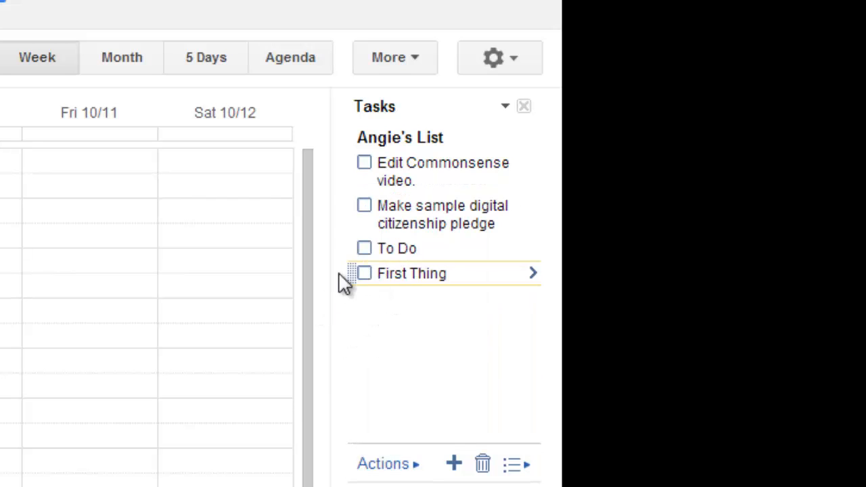
Reorder the tasks to "Make sample digital citizenship pledge", "Edit Commonsense video.", "To Do" and "First Thing".
{"action": "left_click_drag", "start_coordinate": [356, 266], "coordinate": [355, 197]}
{"action": "left_click_drag", "start_coordinate": [354, 164], "coordinate": [354, 251]}
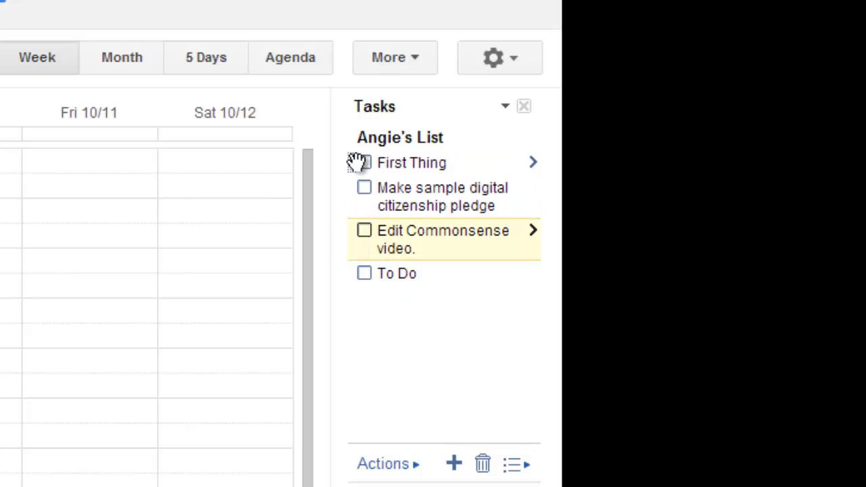
{"action": "left_click_drag", "start_coordinate": [352, 163], "coordinate": [351, 293]}
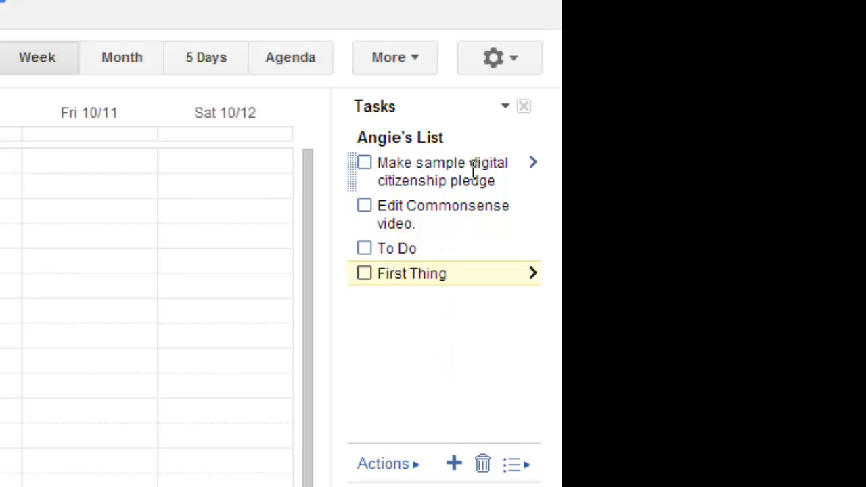
Set the due date of "Make sample digital citizenship pledge" to Fri, Oct 18 and return to the task list.
{"action": "left_click", "coordinate": [535, 163]}
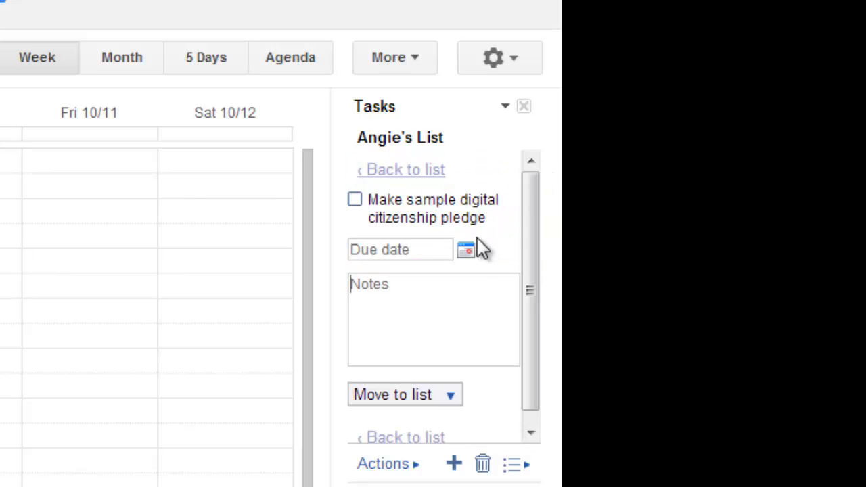
{"action": "left_click", "coordinate": [469, 256]}
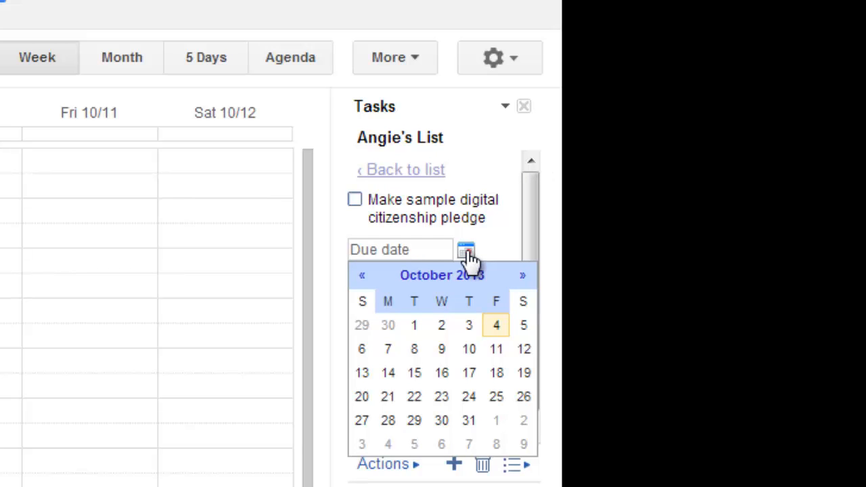
{"action": "left_click", "coordinate": [495, 376]}
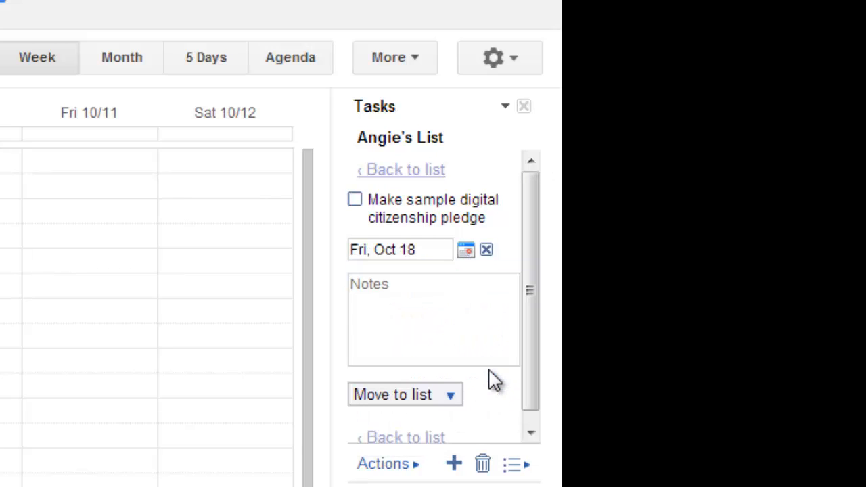
{"action": "left_click", "coordinate": [405, 171]}
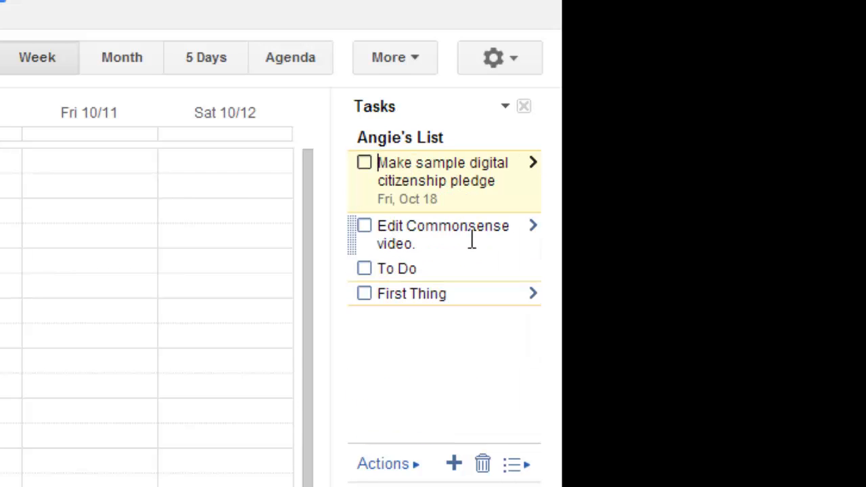
Set the due date of "Edit Commonsense video." to Fri, Oct 18 and return to the task list.
{"action": "left_click", "coordinate": [532, 228]}
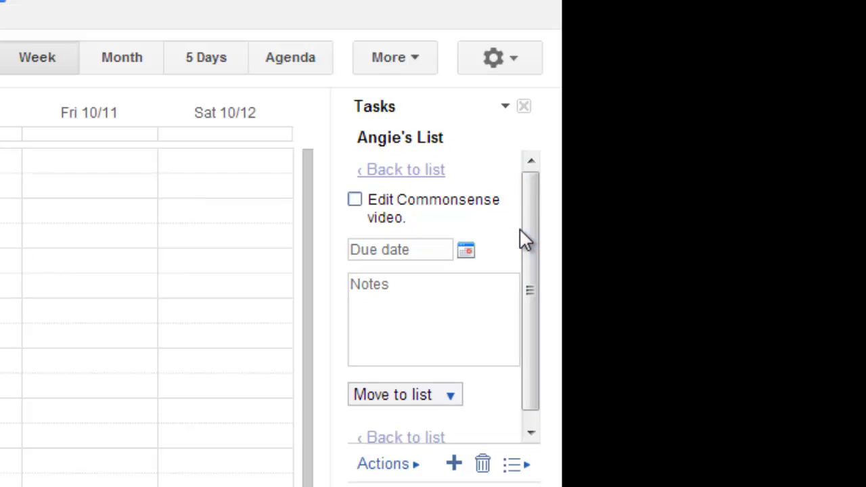
{"action": "left_click", "coordinate": [468, 252]}
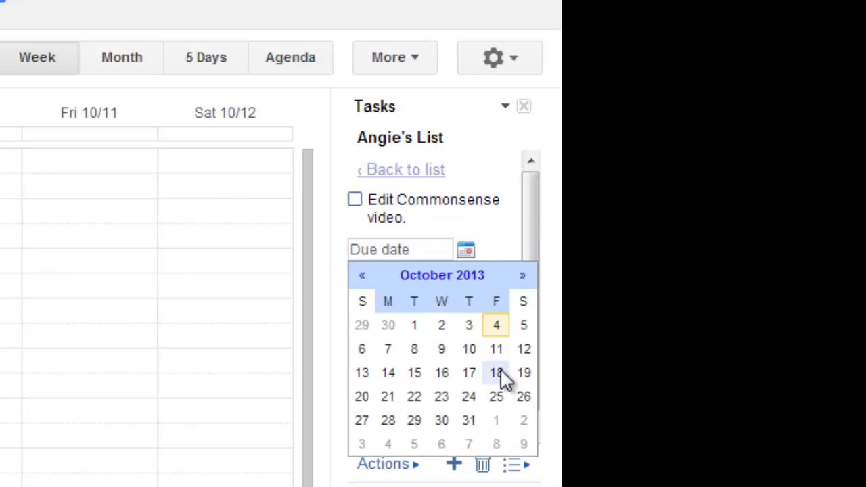
{"action": "left_click", "coordinate": [497, 373]}
{"action": "left_click", "coordinate": [395, 173]}
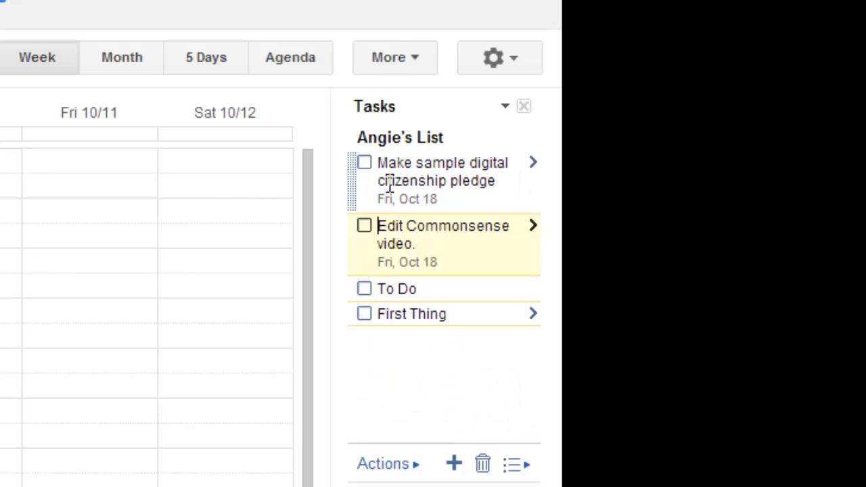
Mark both October 18 tasks complete on the month calendar and reset them to incomplete.
{"action": "left_click", "coordinate": [115, 65]}
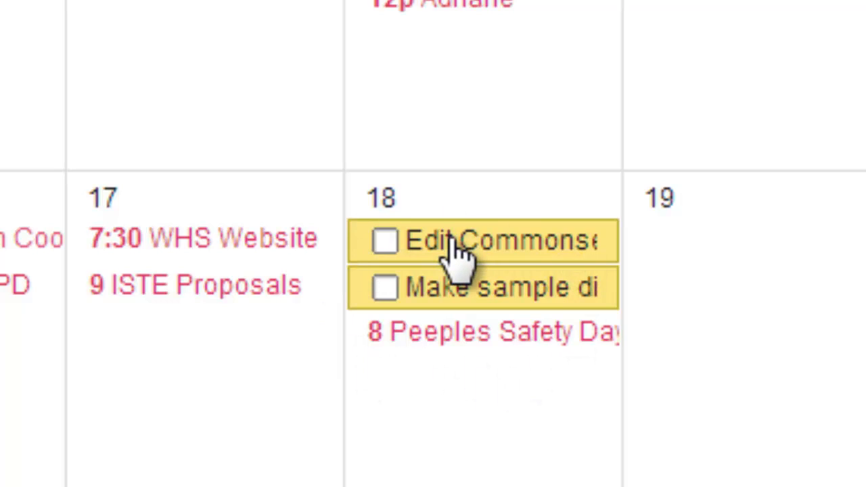
{"action": "left_click", "coordinate": [385, 242]}
{"action": "left_click", "coordinate": [387, 297]}
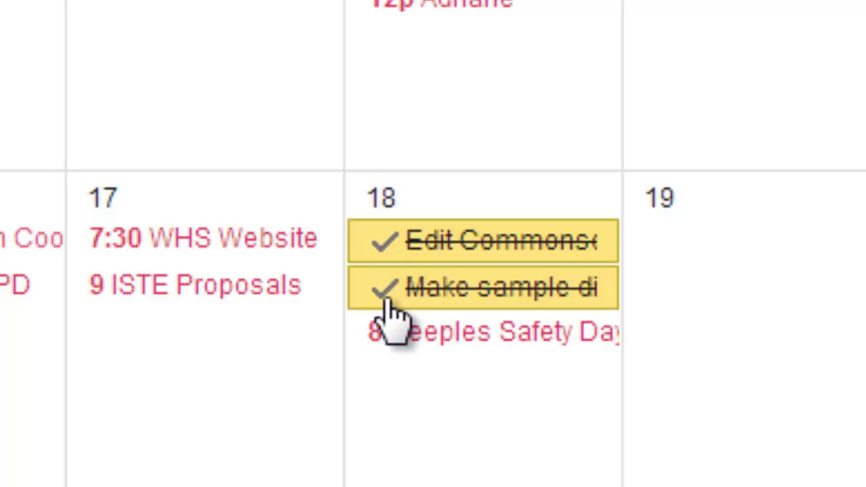
{"action": "left_click", "coordinate": [386, 298]}
{"action": "left_click", "coordinate": [385, 242]}
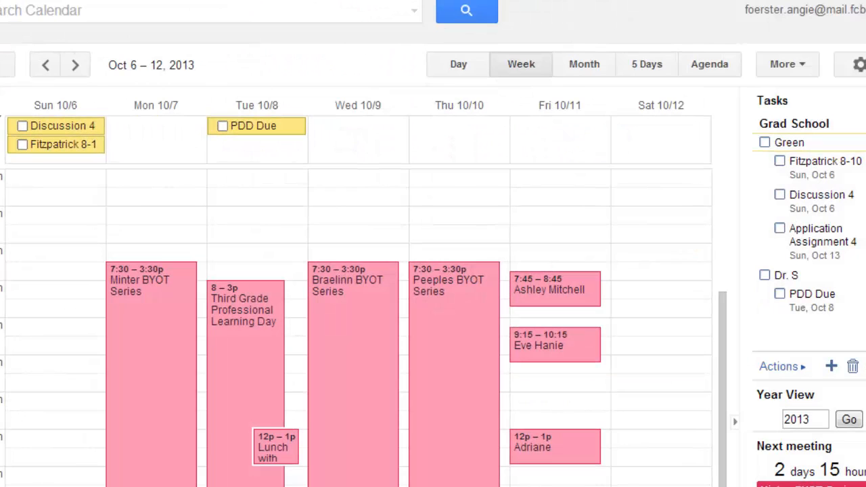
View the calendar by day and return to the week view.
{"action": "left_click", "coordinate": [464, 70]}
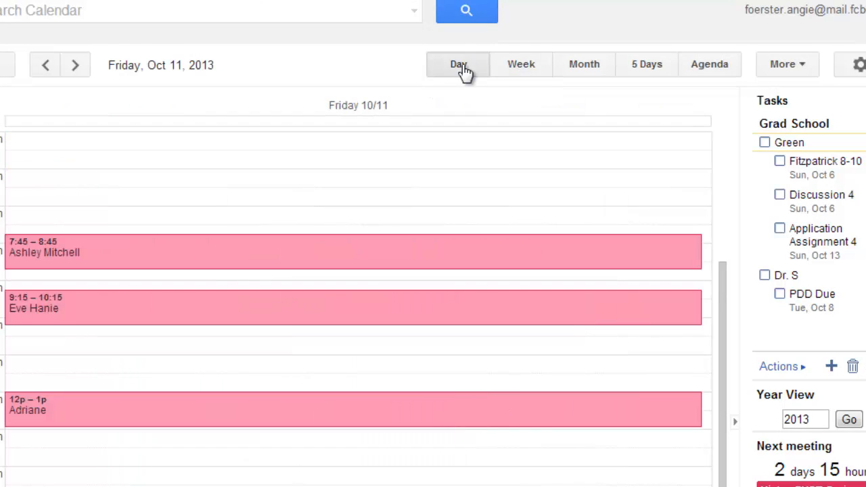
{"action": "left_click", "coordinate": [521, 71]}
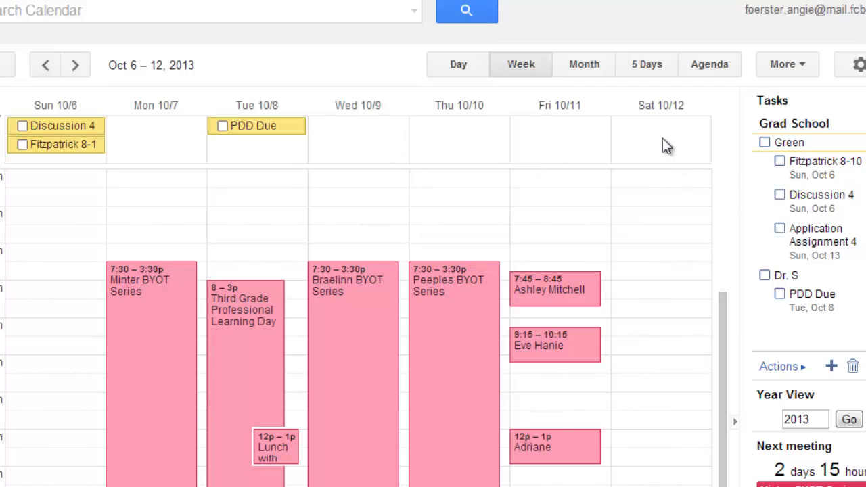
Create a task named "New Task" on the week calendar, due Wed, October 9.
{"action": "left_click", "coordinate": [391, 139]}
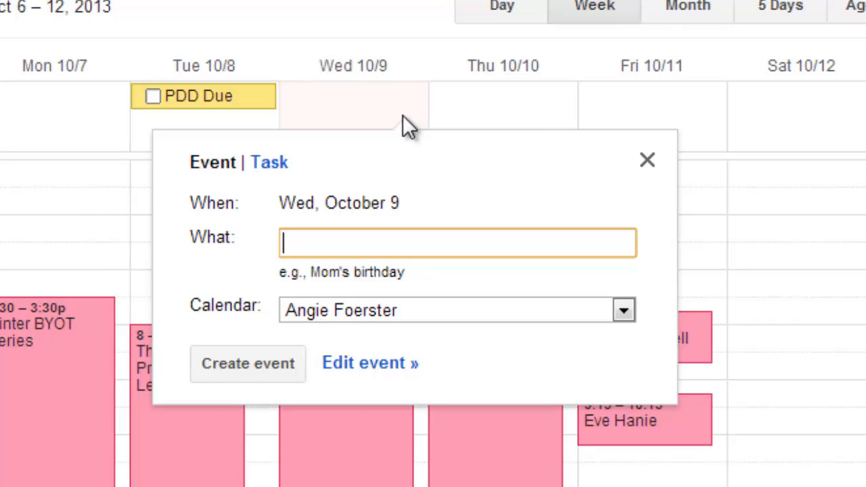
{"action": "left_click", "coordinate": [267, 166]}
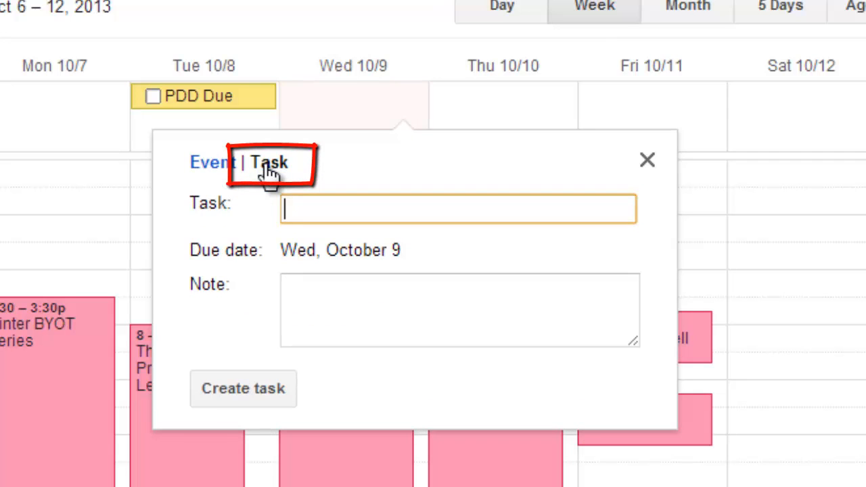
{"action": "left_click", "coordinate": [325, 209]}
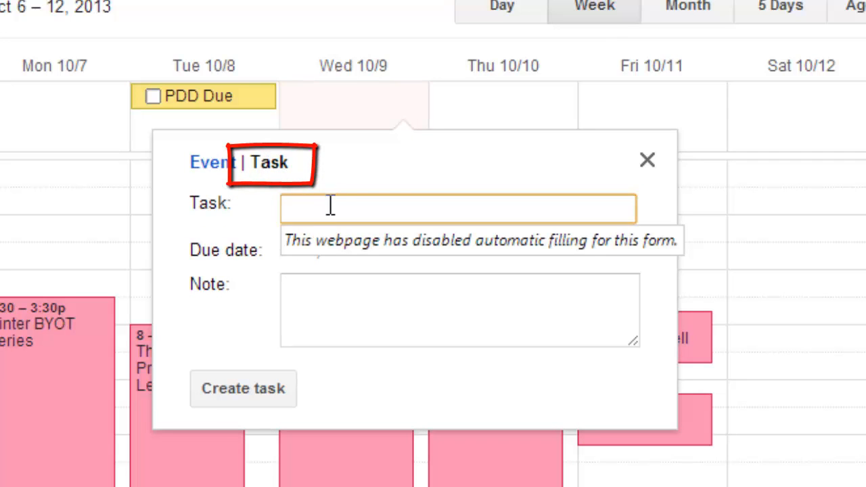
{"action": "type", "text": "New Task"}
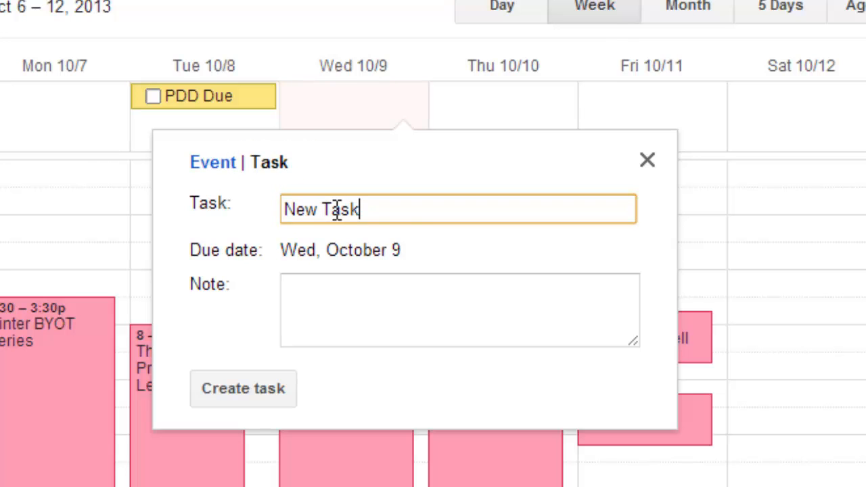
{"action": "left_click", "coordinate": [236, 398]}
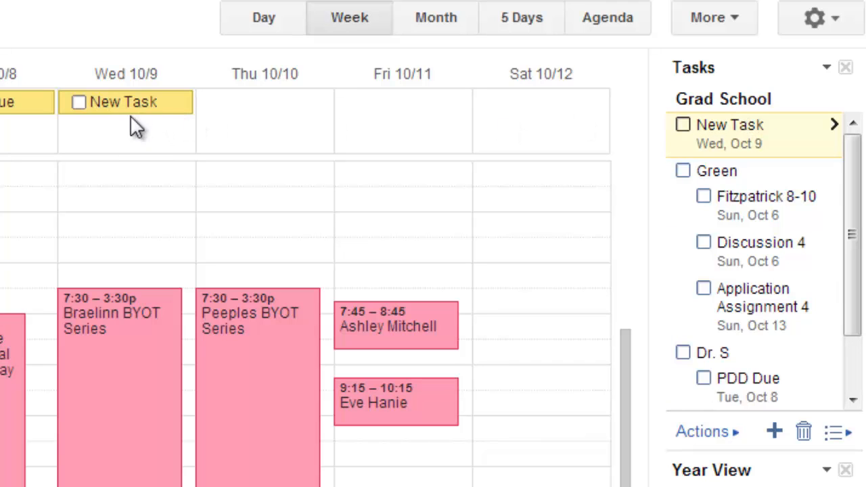
Switch the task list to Angie's List and create the task "Angies List Task" on the calendar, due Thu, October 10.
{"action": "left_click", "coordinate": [837, 432]}
{"action": "left_click", "coordinate": [820, 380]}
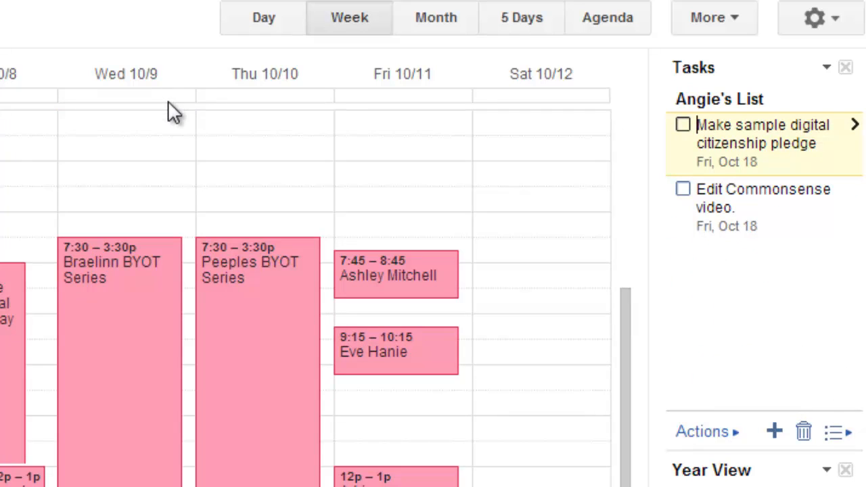
{"action": "left_click_drag", "start_coordinate": [626, 341], "coordinate": [636, 162]}
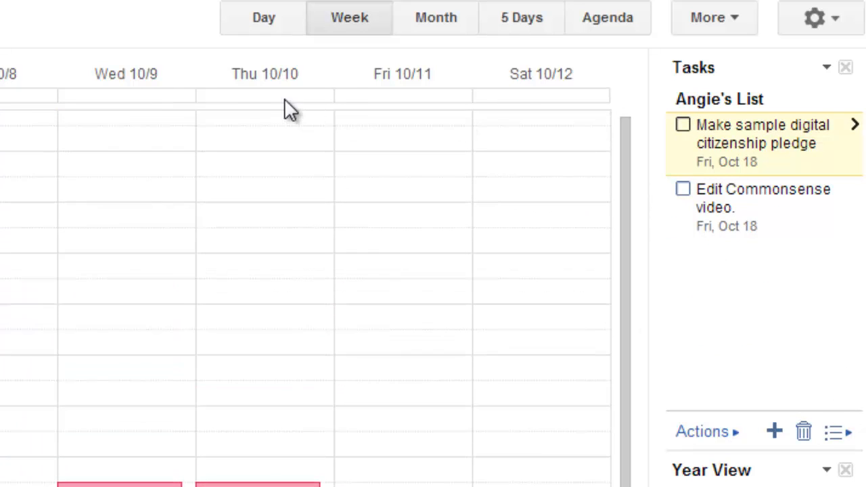
{"action": "left_click", "coordinate": [280, 105]}
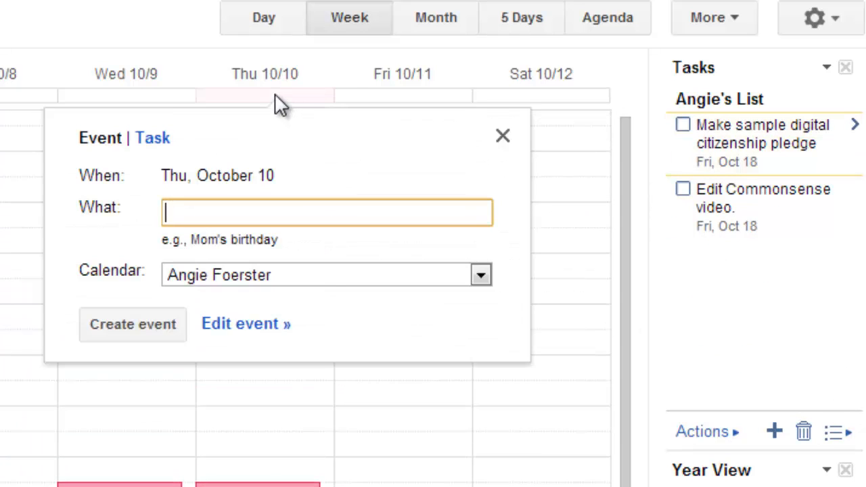
{"action": "left_click", "coordinate": [146, 136]}
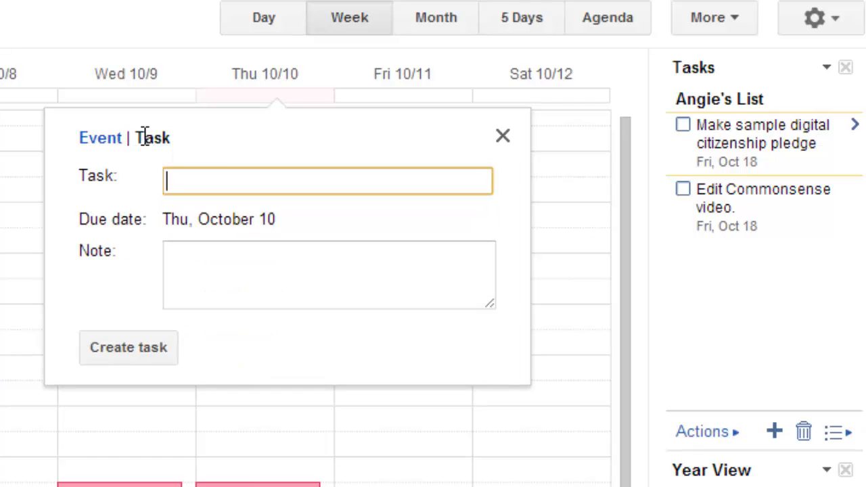
{"action": "type", "text": "Angies List"}
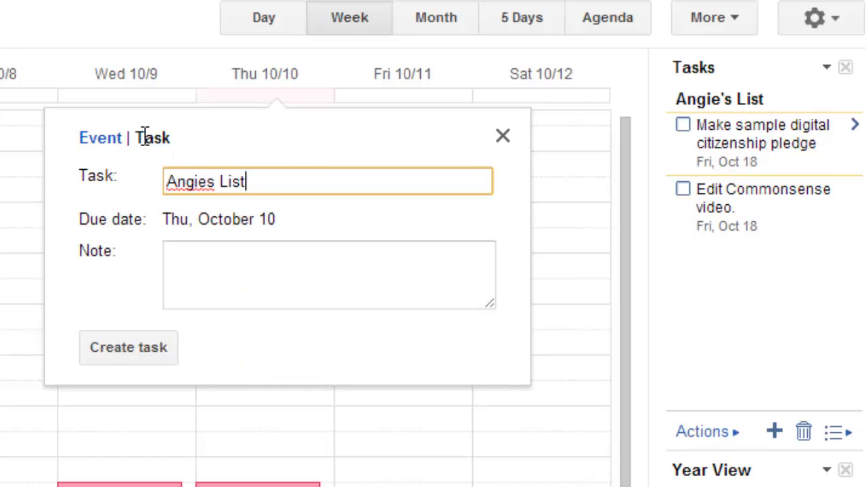
{"action": "type", "text": " Task"}
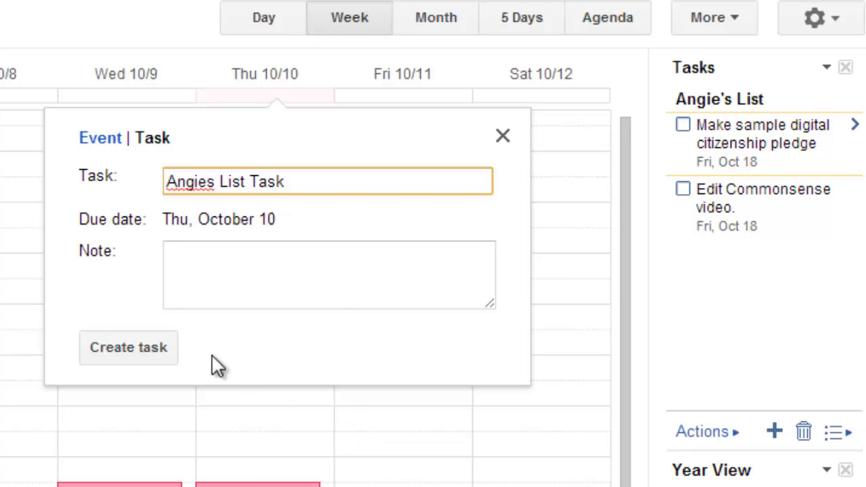
{"action": "left_click", "coordinate": [116, 348]}
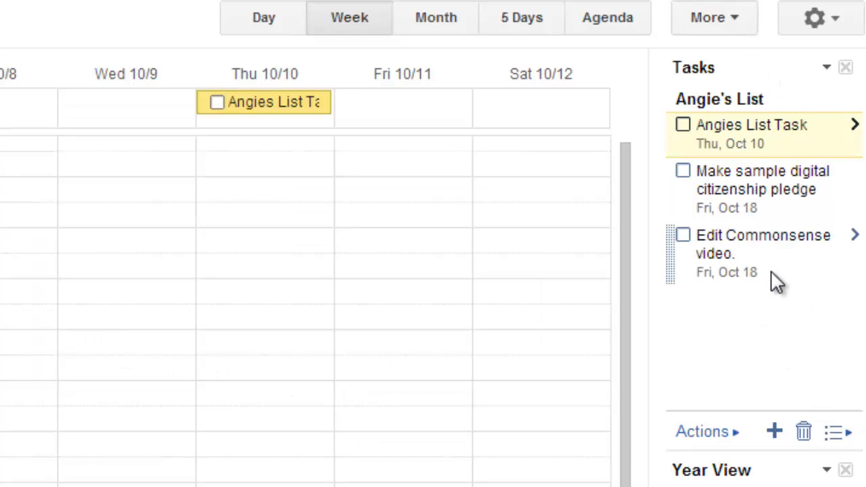
Switch from Angie's List to the Grad School task list and review the options for managing lists.
{"action": "left_click", "coordinate": [837, 431]}
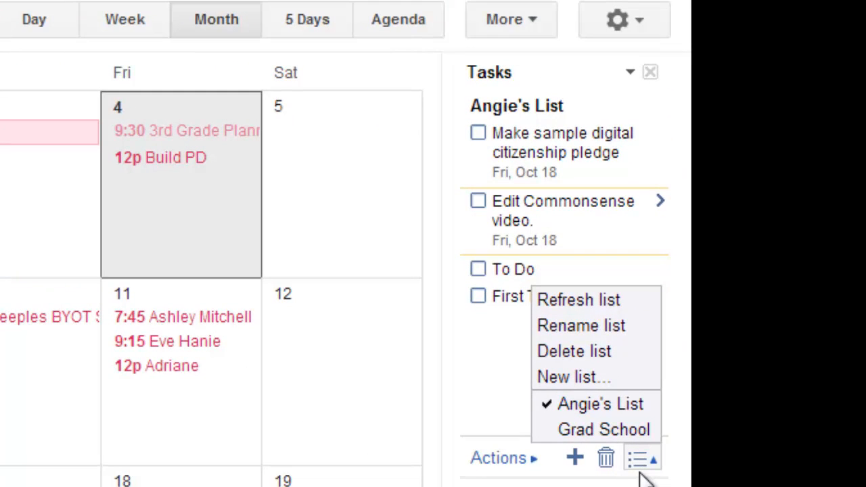
{"action": "left_click", "coordinate": [645, 431]}
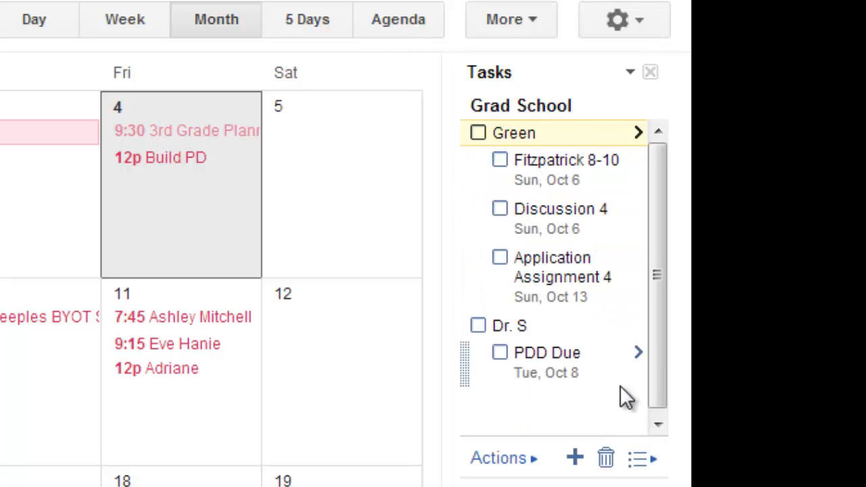
{"action": "left_click", "coordinate": [637, 458]}
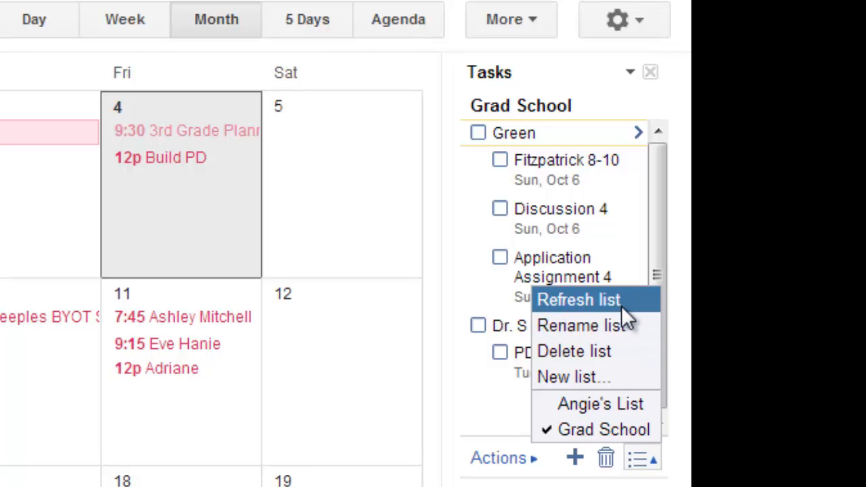
{"action": "left_click", "coordinate": [681, 462]}
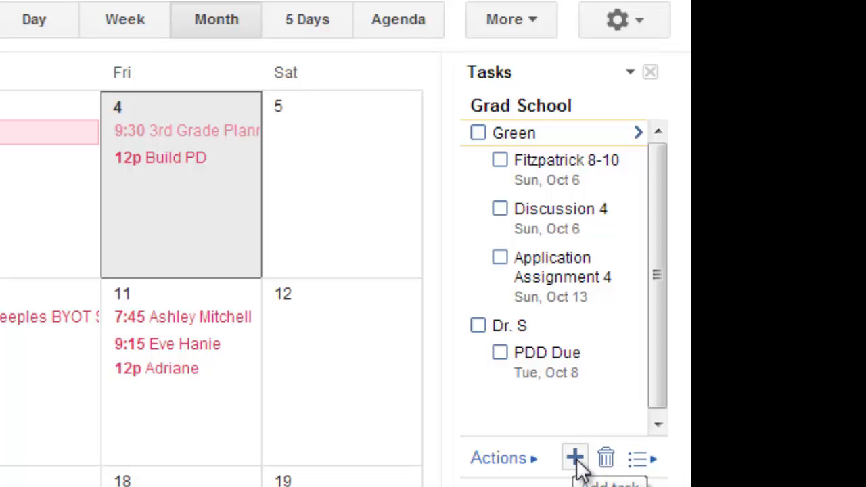
Start a blank task below "PDD Due" in the Grad School list, and collapse and re-expand the Tasks section.
{"action": "left_click", "coordinate": [478, 399]}
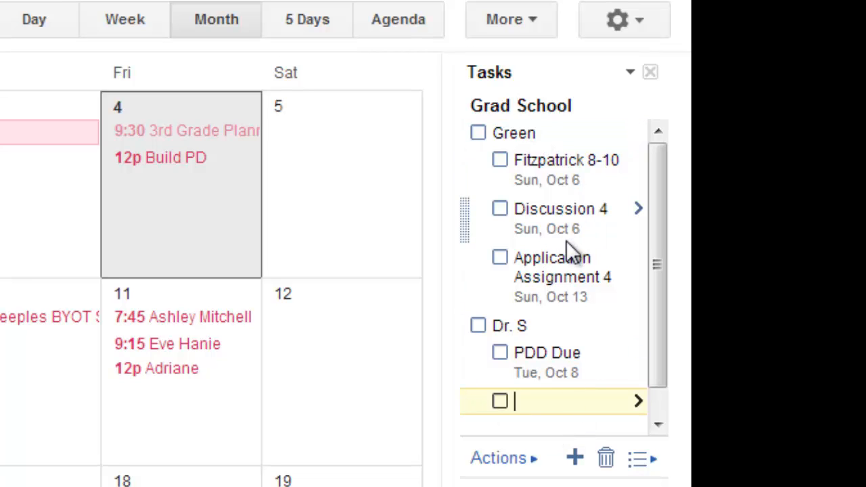
{"action": "left_click", "coordinate": [629, 73]}
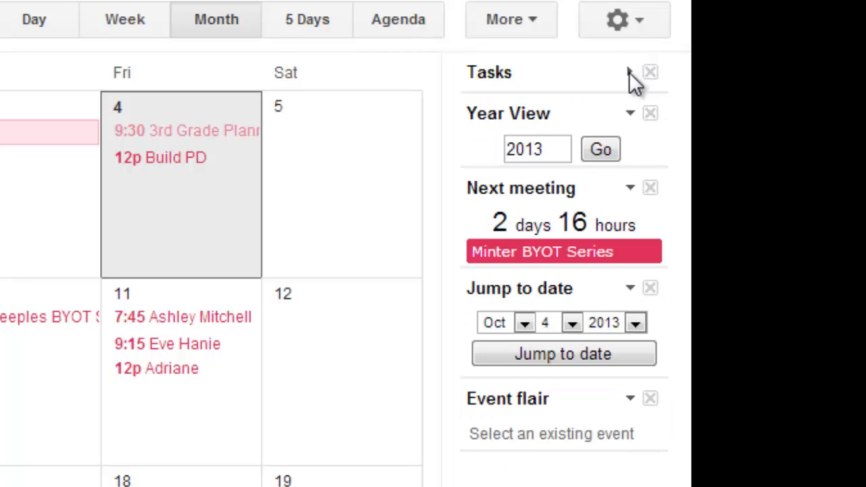
{"action": "left_click", "coordinate": [629, 73]}
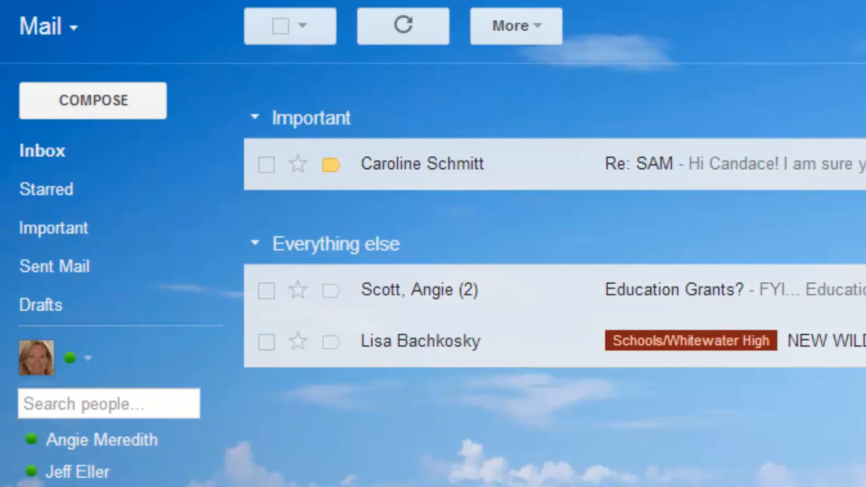
Switch to Gmail and display the Tasks window there.
{"action": "left_click", "coordinate": [80, 27]}
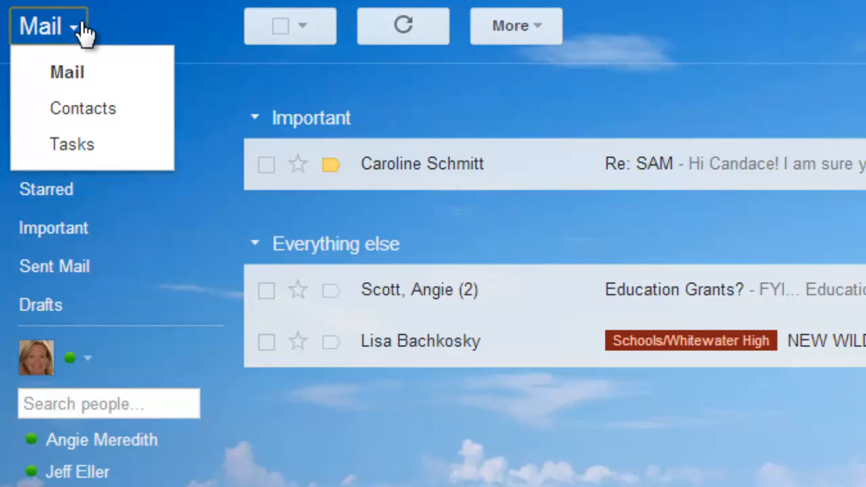
{"action": "left_click", "coordinate": [120, 150]}
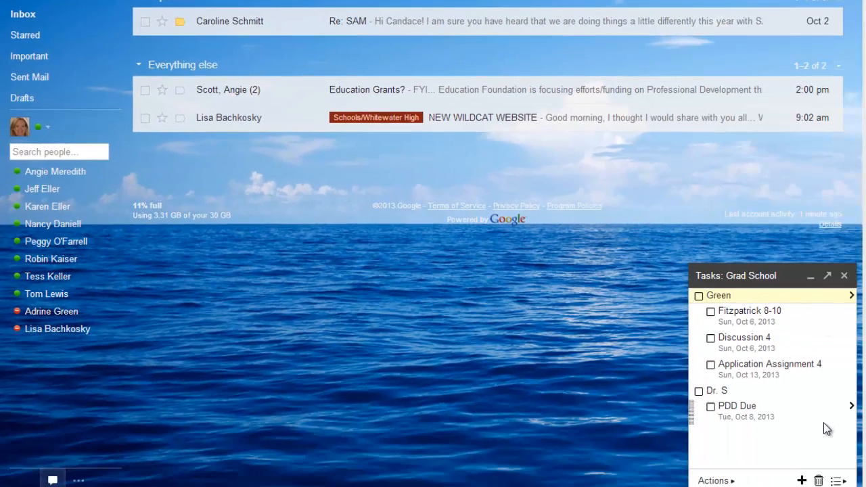
Discard a blank task started below "PDD Due", and switch the Tasks window to Angie's List, popping it out of the page.
{"action": "left_click", "coordinate": [835, 431]}
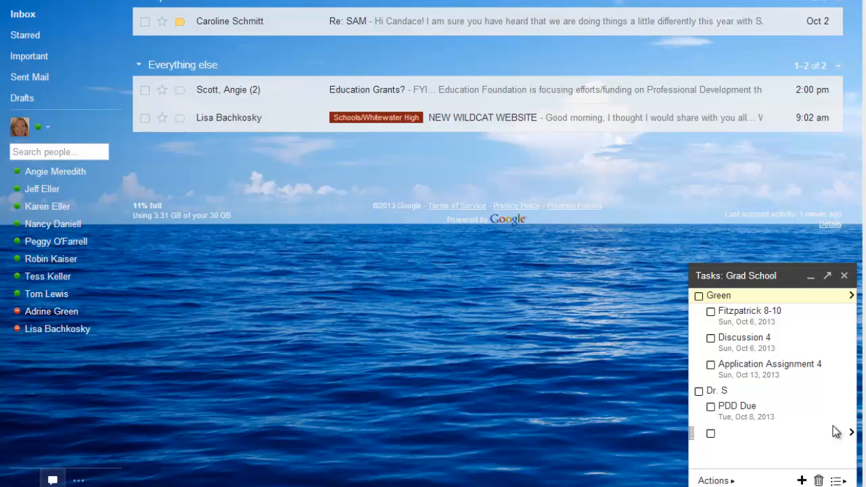
{"action": "key", "text": "BackSpace"}
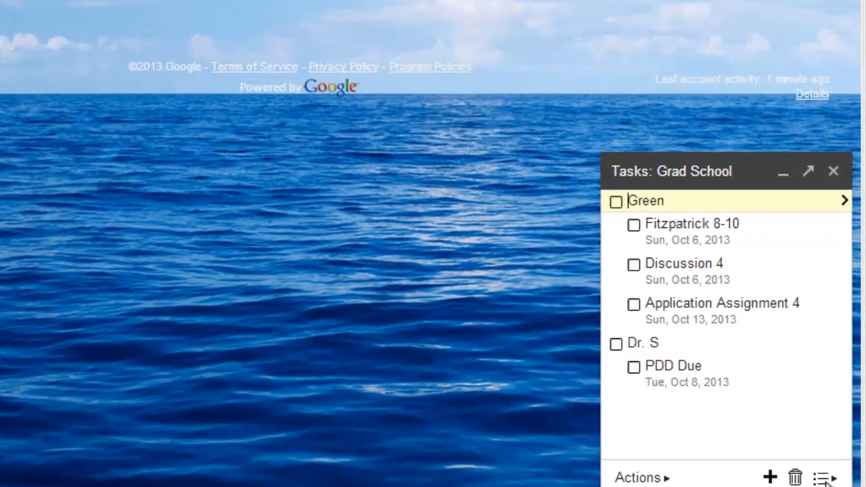
{"action": "left_click", "coordinate": [823, 478]}
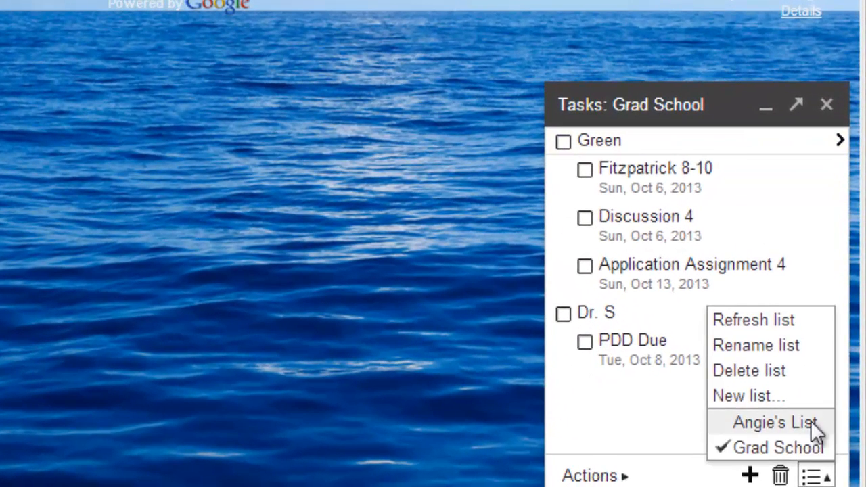
{"action": "left_click", "coordinate": [776, 422]}
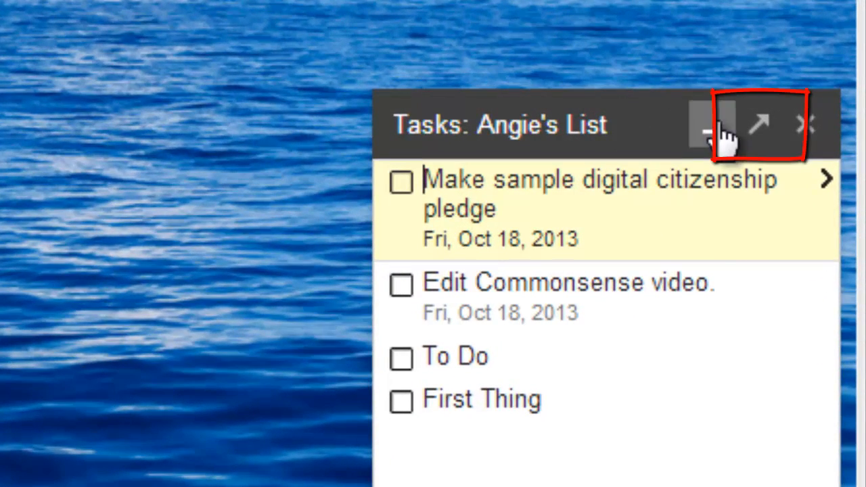
{"action": "left_click", "coordinate": [761, 127]}
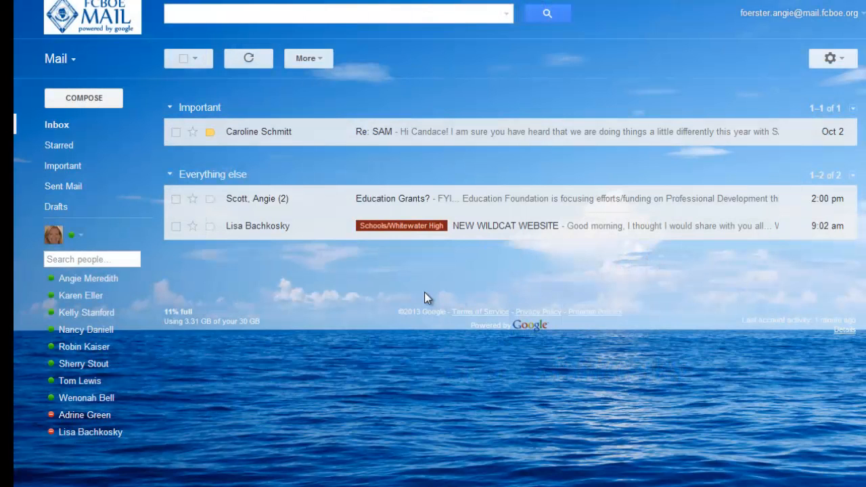
Open the "Education Grants?" email conversation, expand its first message, and add the email to Tasks.
{"action": "left_click", "coordinate": [374, 201]}
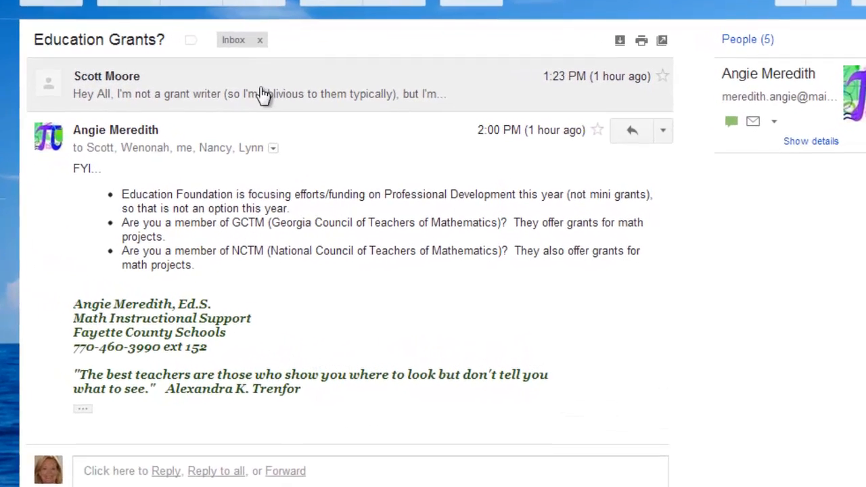
{"action": "left_click", "coordinate": [341, 132]}
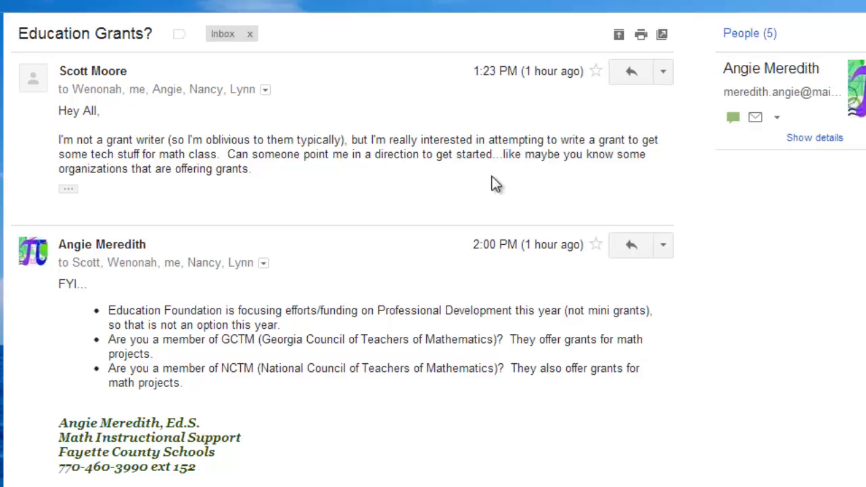
{"action": "left_click", "coordinate": [488, 21]}
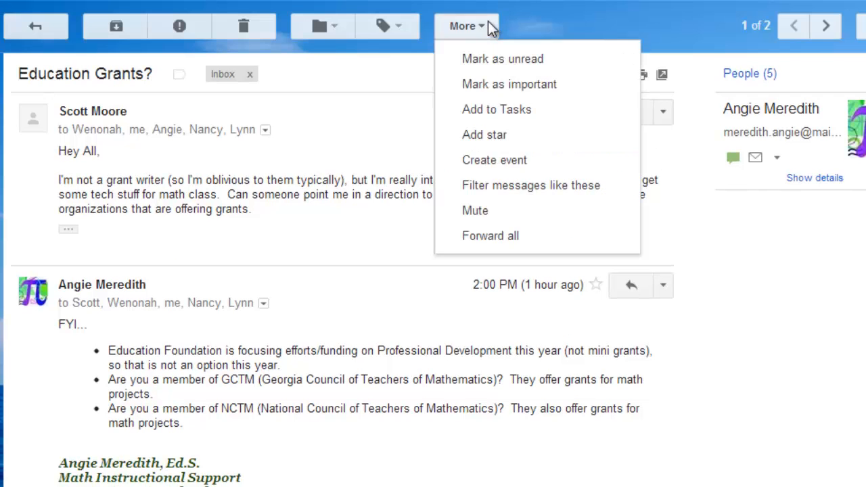
{"action": "left_click", "coordinate": [501, 112]}
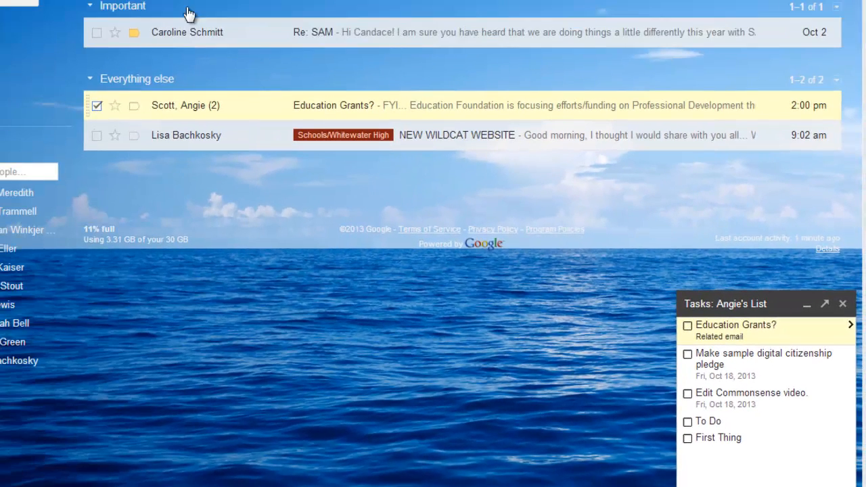
Archive the "Education Grants?" conversation from the inbox and reopen it through its task's related email link.
{"action": "left_click", "coordinate": [162, 0]}
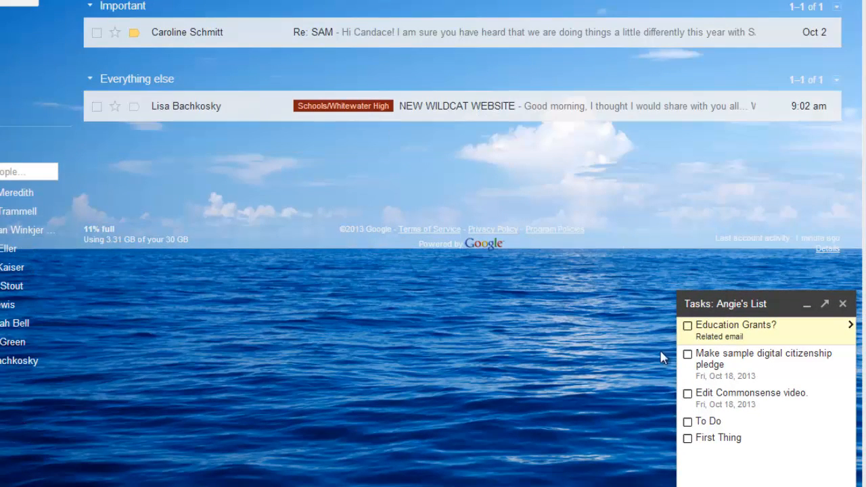
{"action": "left_click", "coordinate": [729, 325]}
{"action": "left_click", "coordinate": [719, 336]}
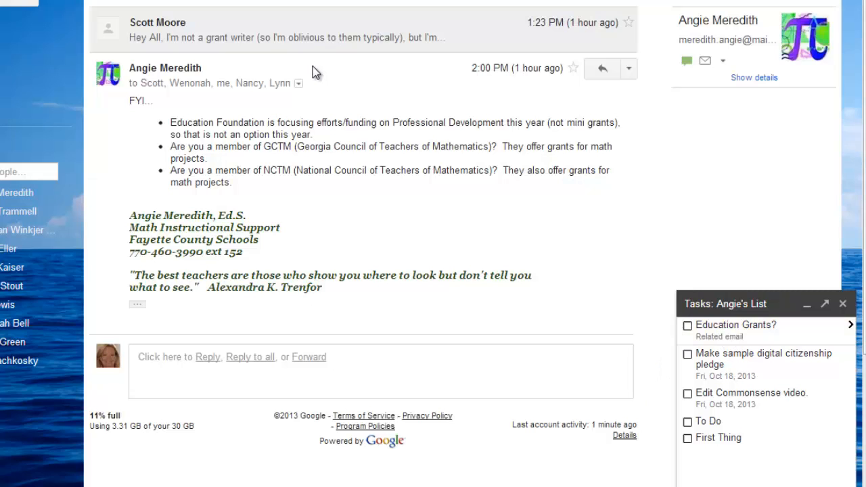
{"action": "left_click", "coordinate": [2, 23]}
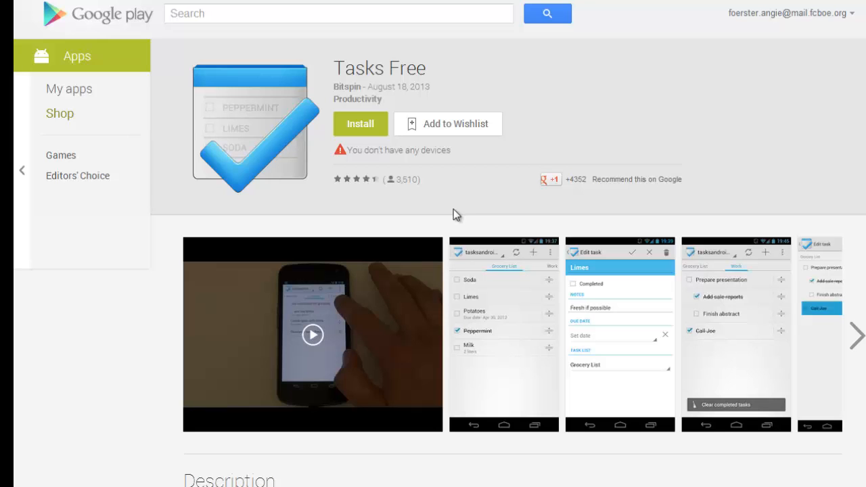
Examine the enlarged screenshots and the description of the Tasks Free app on its Google Play page.
{"action": "left_click", "coordinate": [857, 337]}
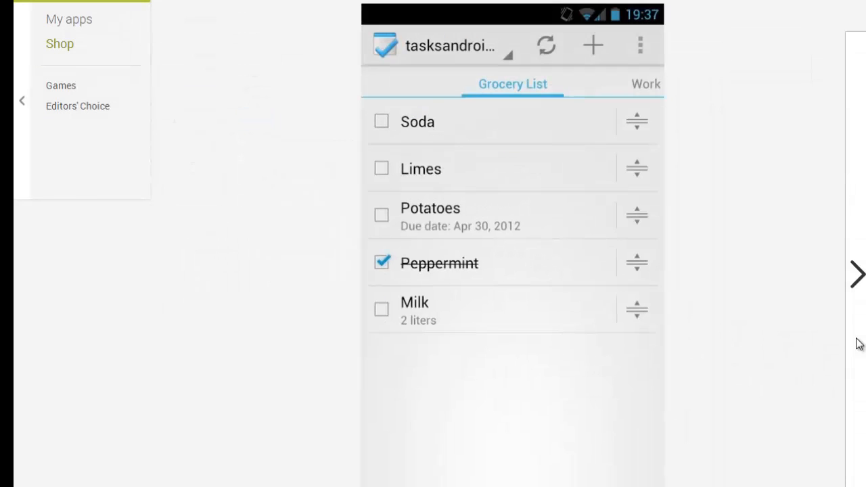
{"action": "left_click", "coordinate": [858, 274]}
{"action": "left_click", "coordinate": [857, 274]}
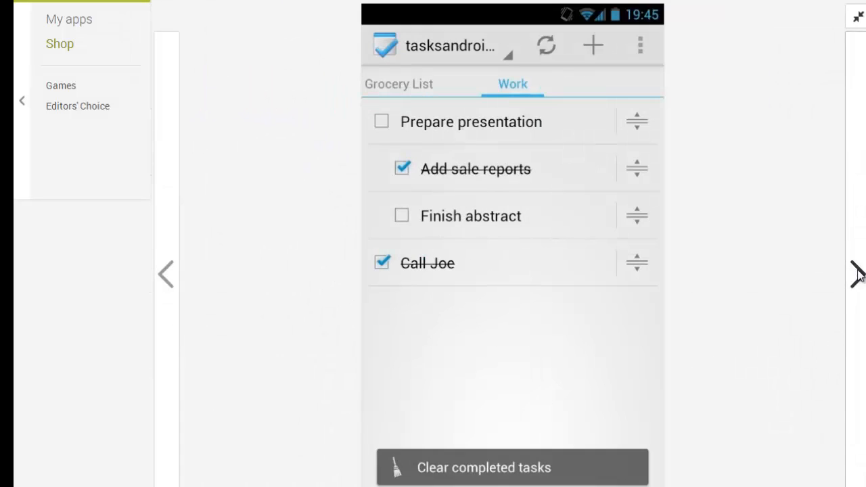
{"action": "left_click", "coordinate": [857, 274]}
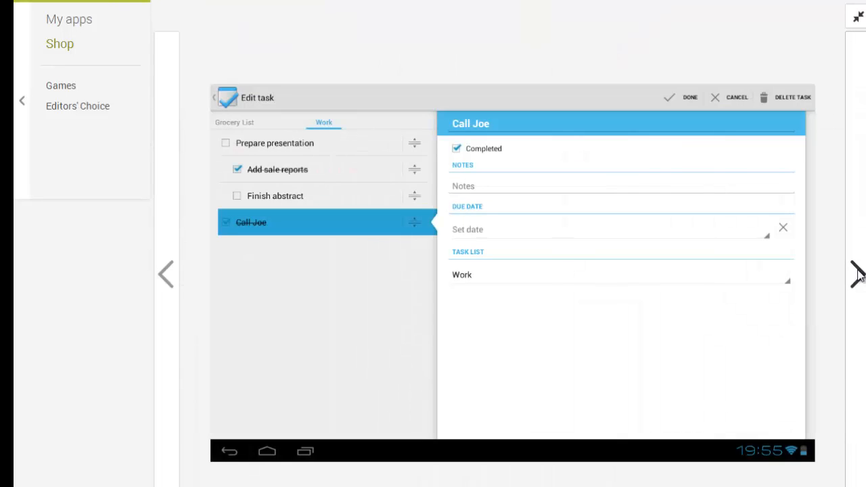
{"action": "left_click", "coordinate": [856, 17]}
{"action": "scroll", "coordinate": [627, 364], "scroll_direction": "up", "scroll_amount": 3}
{"action": "scroll", "coordinate": [612, 365], "scroll_direction": "down", "scroll_amount": 1}
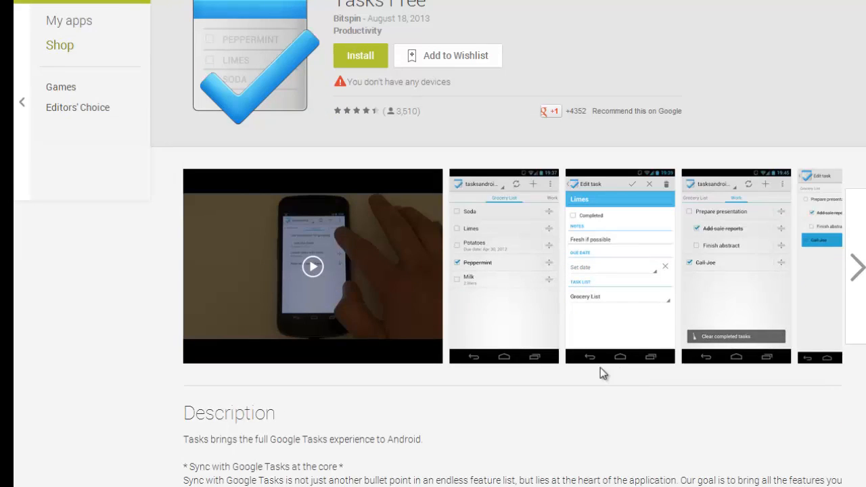
{"action": "scroll", "coordinate": [582, 351], "scroll_direction": "up", "scroll_amount": 1}
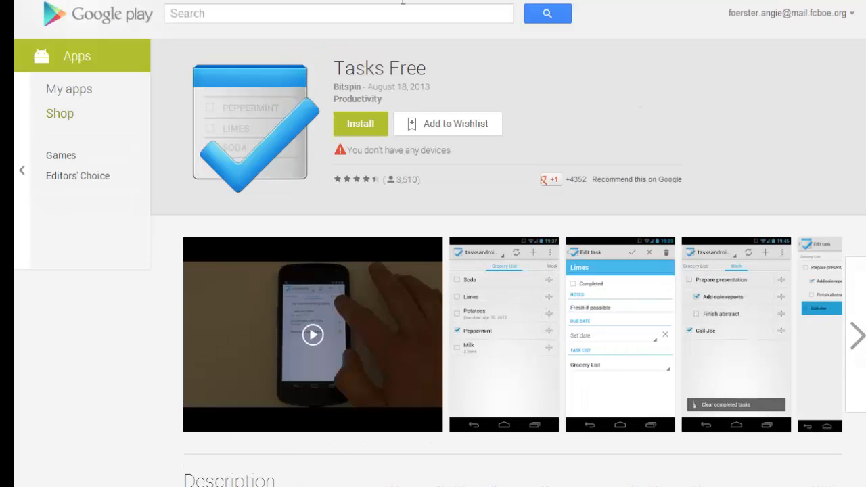